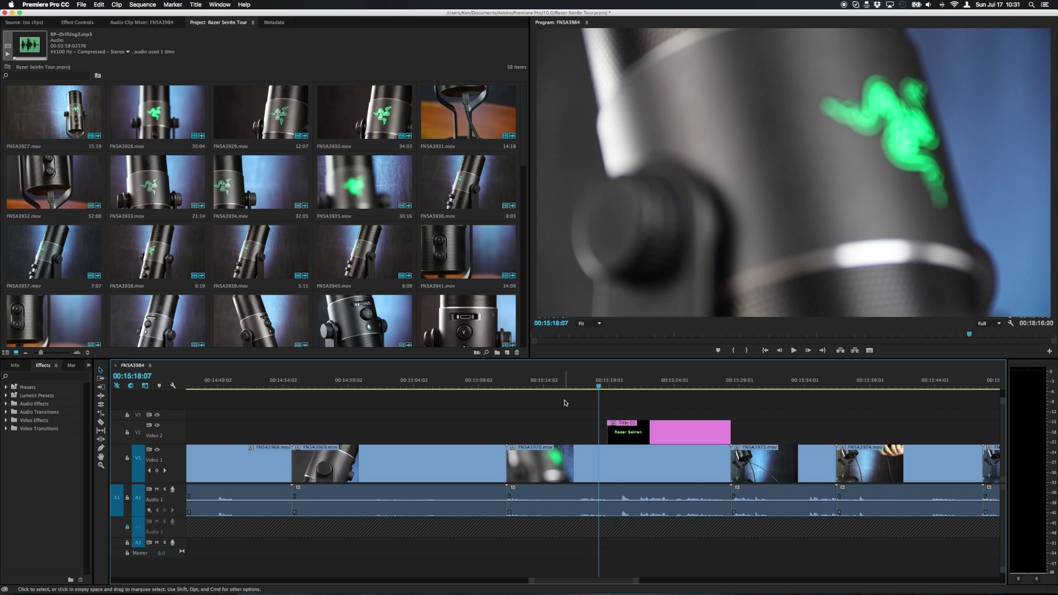
# Shift Title 01 earlier on V2, with the playhead parked at 00:15:12:11.
pyautogui.scroll(2, 558, 418)
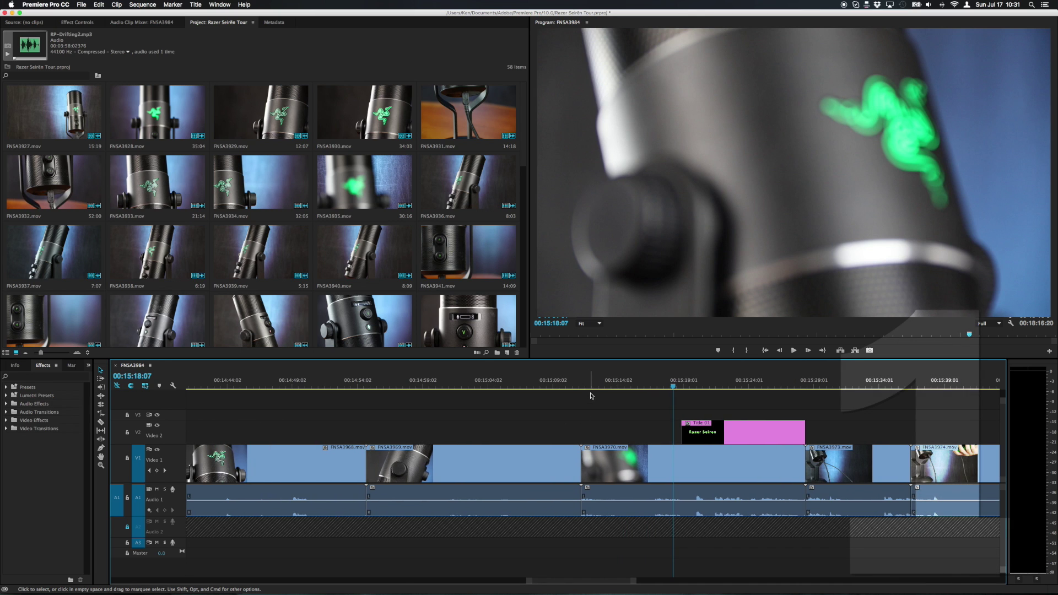
pyautogui.moveTo(592, 387); pyautogui.dragTo(626, 388)
pyautogui.moveTo(726, 423); pyautogui.dragTo(702, 438)
pyautogui.click(790, 387)
pyautogui.moveTo(618, 388); pyautogui.dragTo(612, 389)
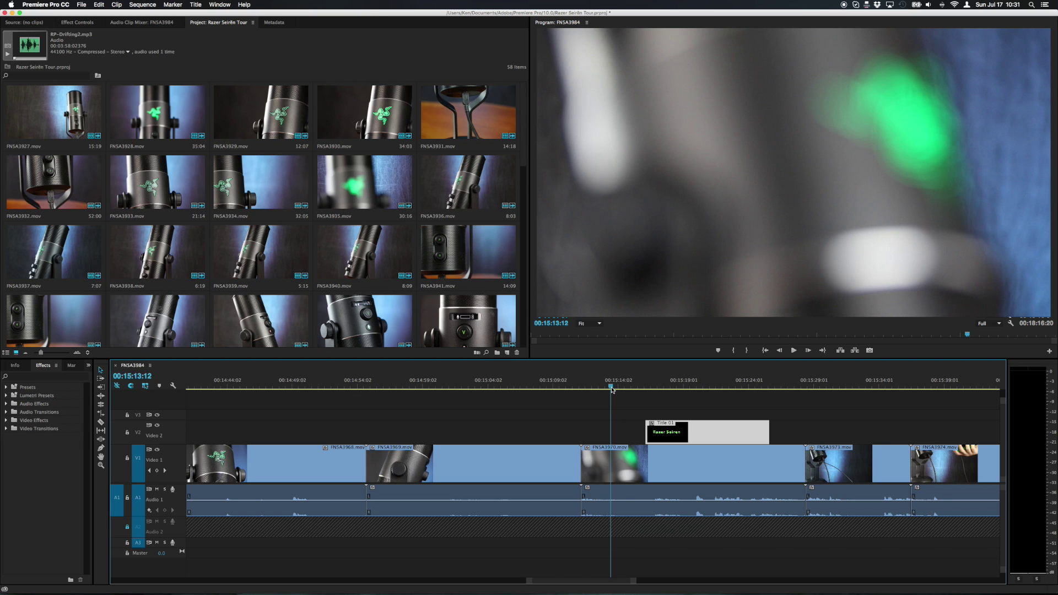
# Ripple-trim FNSA3970's head at 00:15:13:16 and tail at 00:15:23:05, then FNSA3973's tail.
pyautogui.moveTo(612, 389); pyautogui.dragTo(613, 388)
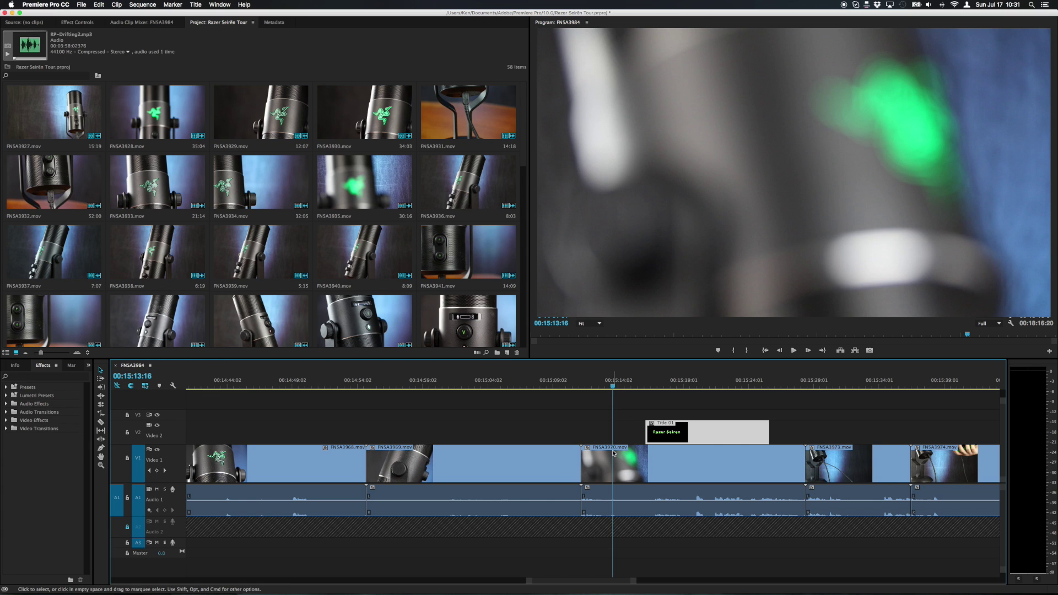
pyautogui.press('q')
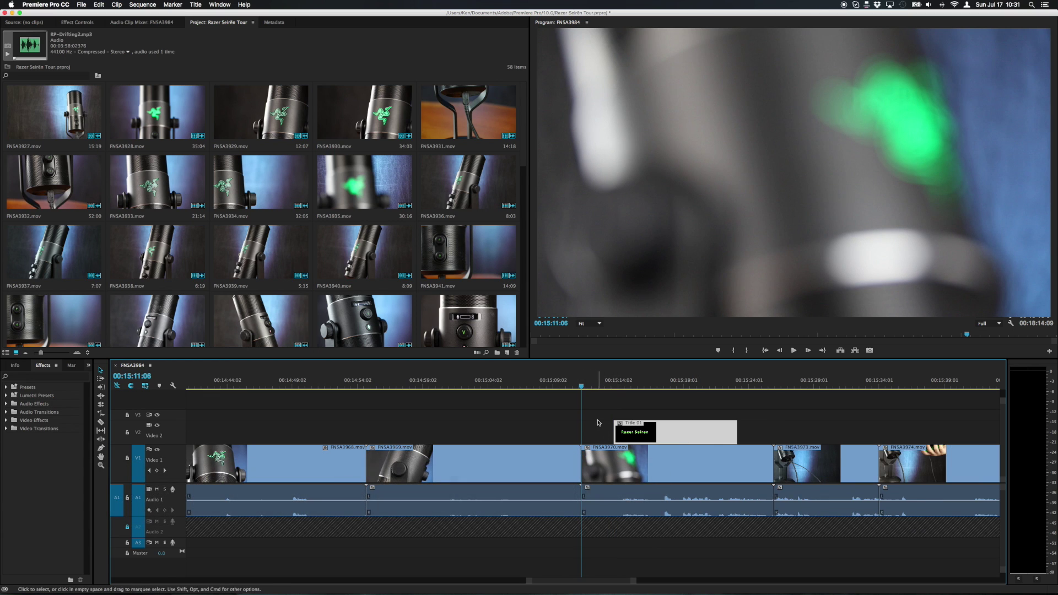
pyautogui.moveTo(683, 384); pyautogui.dragTo(750, 386)
pyautogui.press('super+z')
pyautogui.press('w')
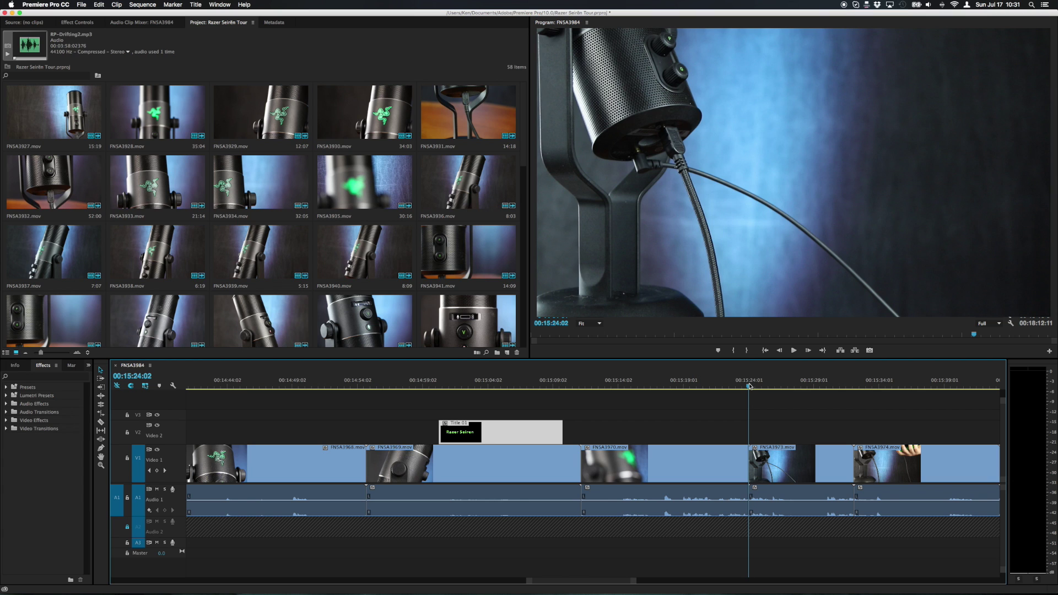
pyautogui.moveTo(750, 386); pyautogui.dragTo(902, 386)
pyautogui.press('w')
pyautogui.press('w')
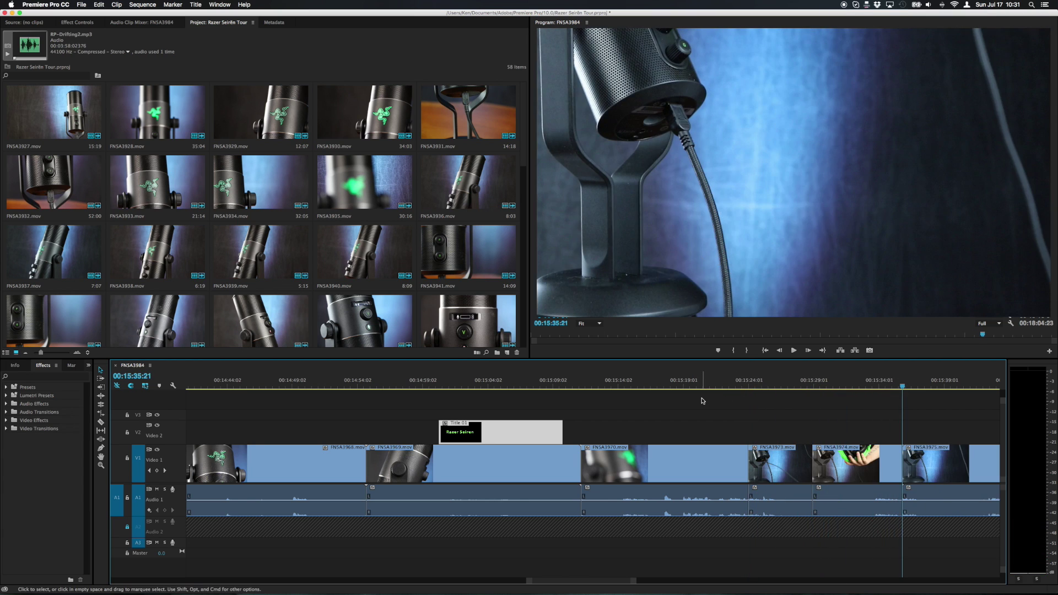
# Place Title 01 over FNSA3970 at 00:15:13:16, cancelling a trial move of the clip.
pyautogui.click(614, 388)
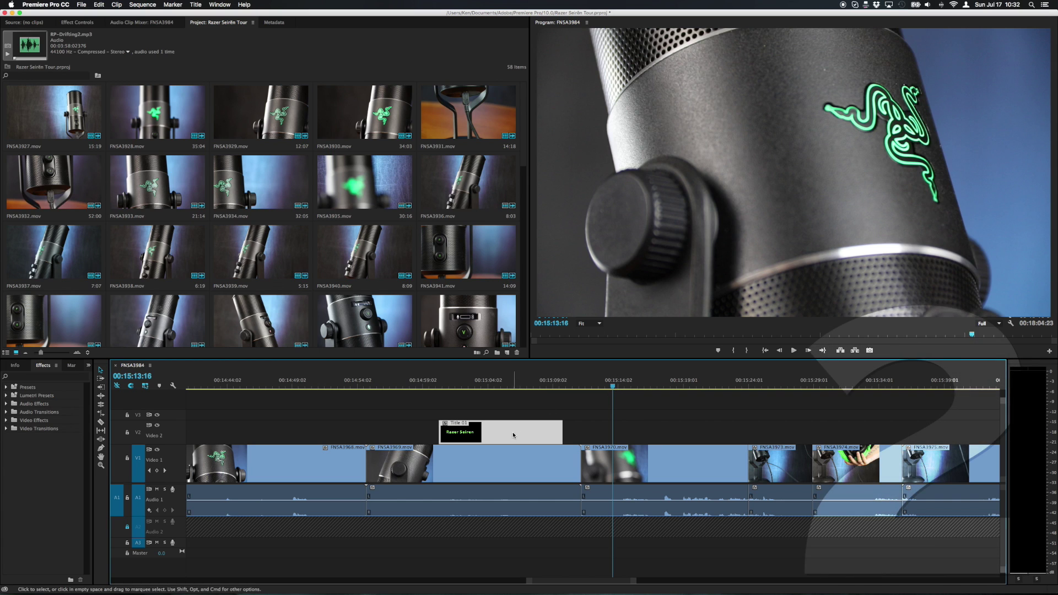
pyautogui.moveTo(506, 438); pyautogui.dragTo(665, 446)
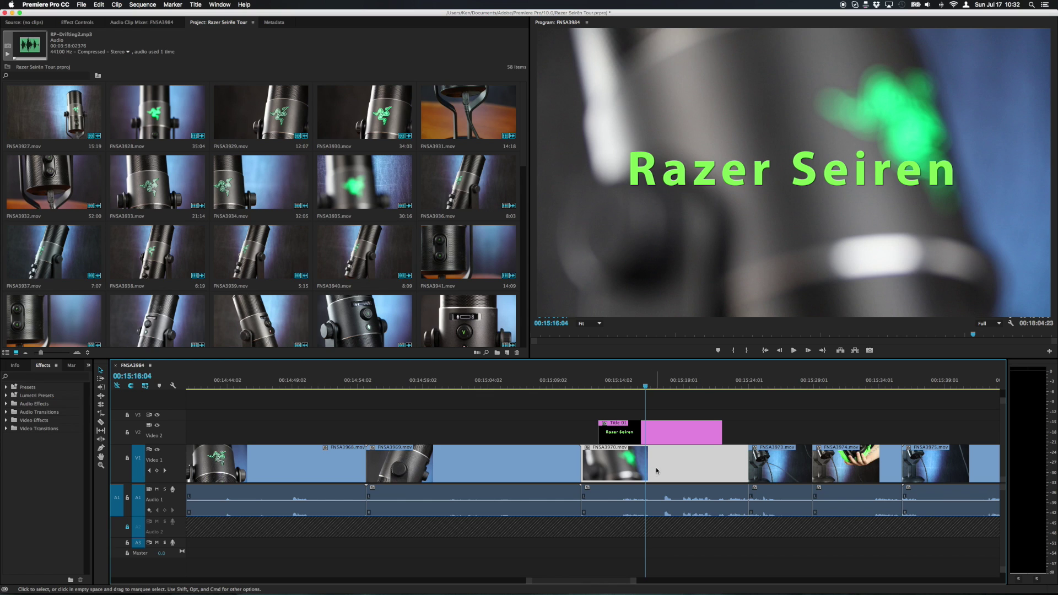
pyautogui.moveTo(657, 471); pyautogui.dragTo(500, 466)
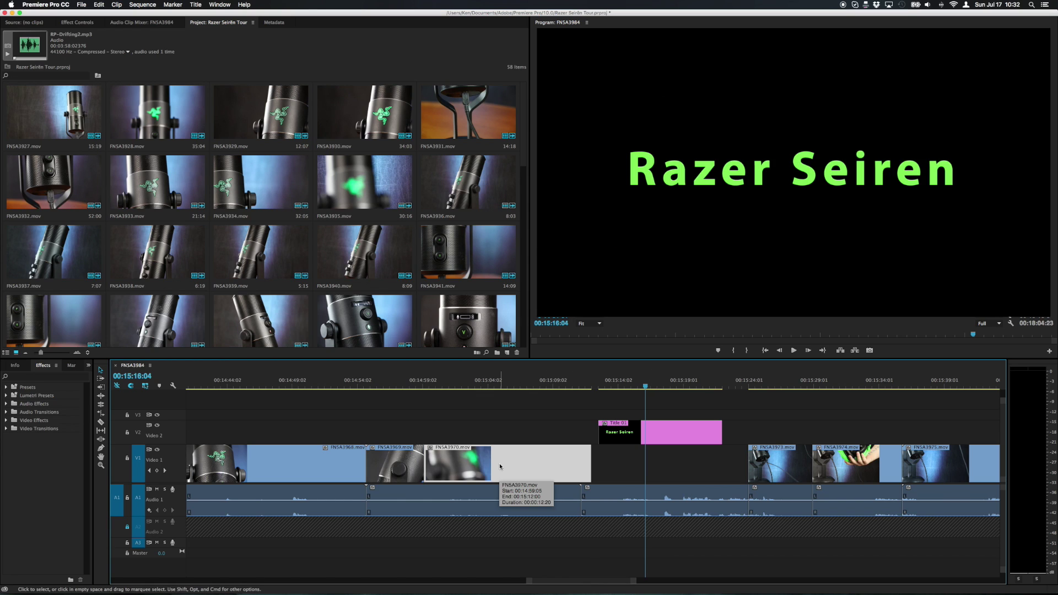
pyautogui.press('Escape')
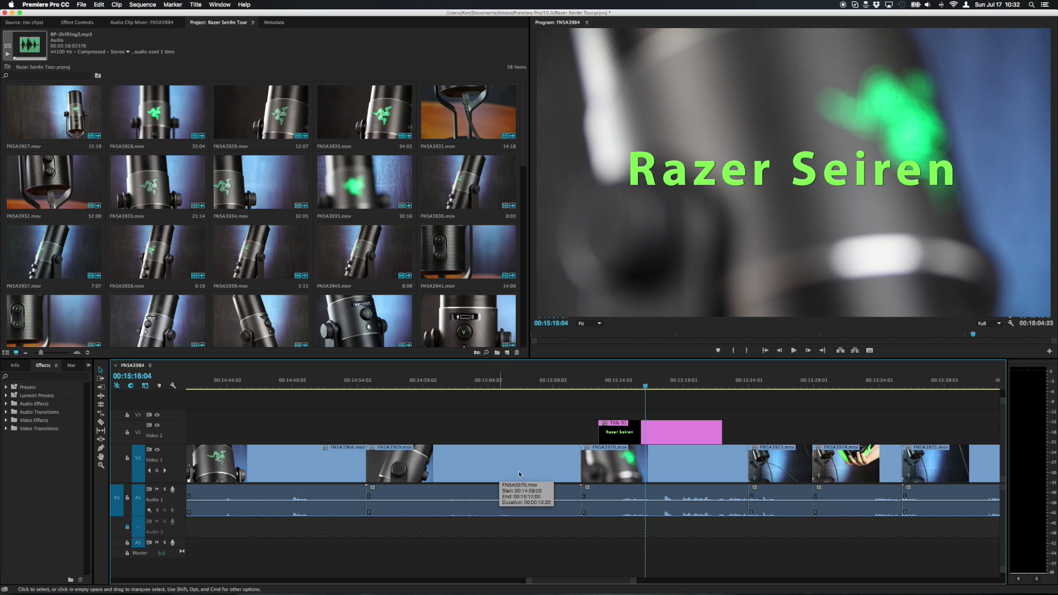
# Link Title 01 with FNSA3970's video and audio so they select as one group.
pyautogui.moveTo(684, 398); pyautogui.dragTo(685, 537)
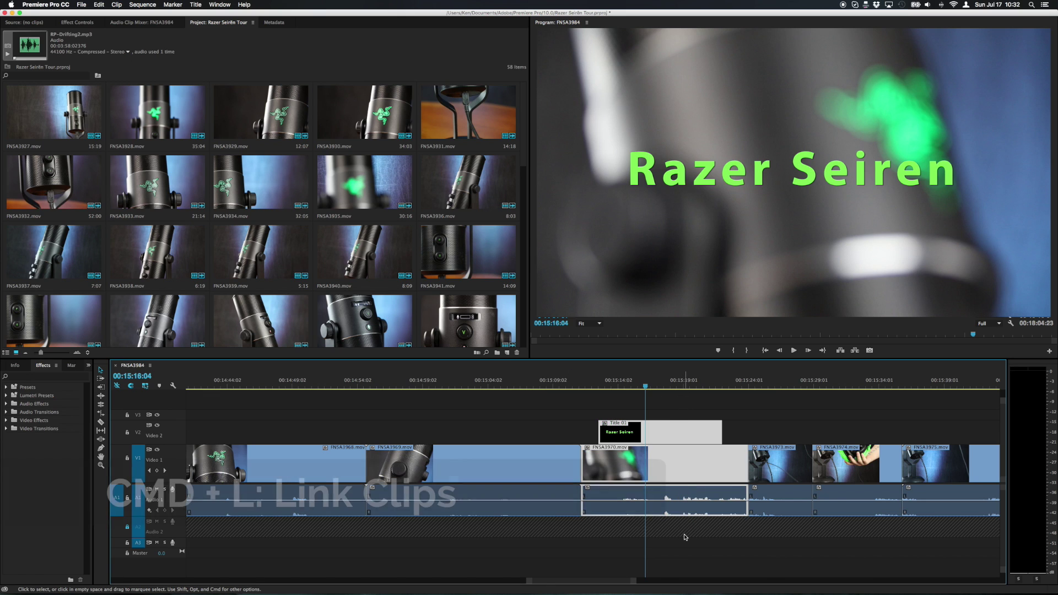
pyautogui.press('super+l')
pyautogui.click(676, 528)
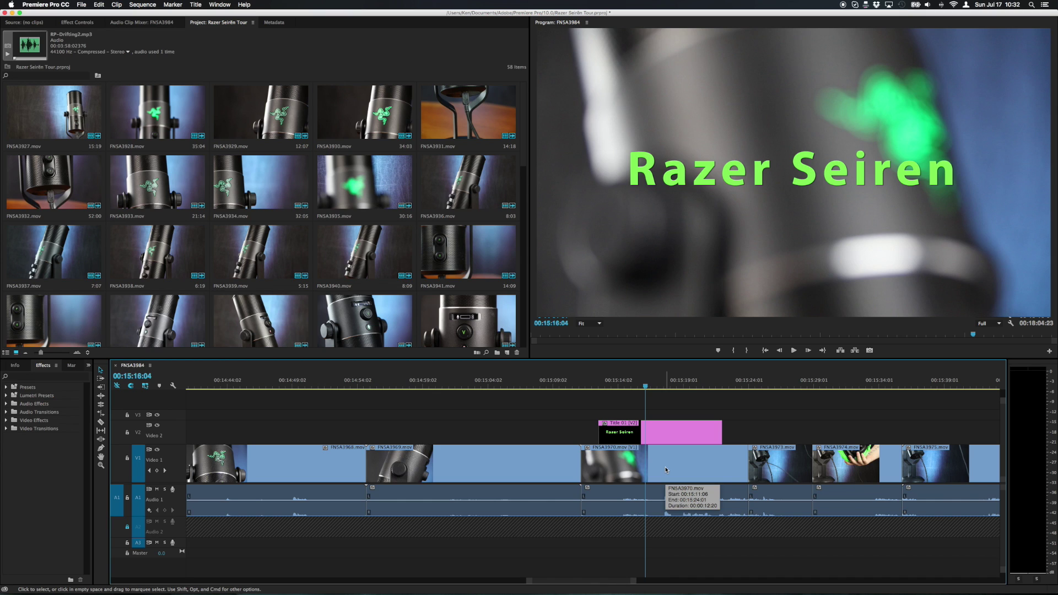
pyautogui.click(666, 470)
pyautogui.click(698, 530)
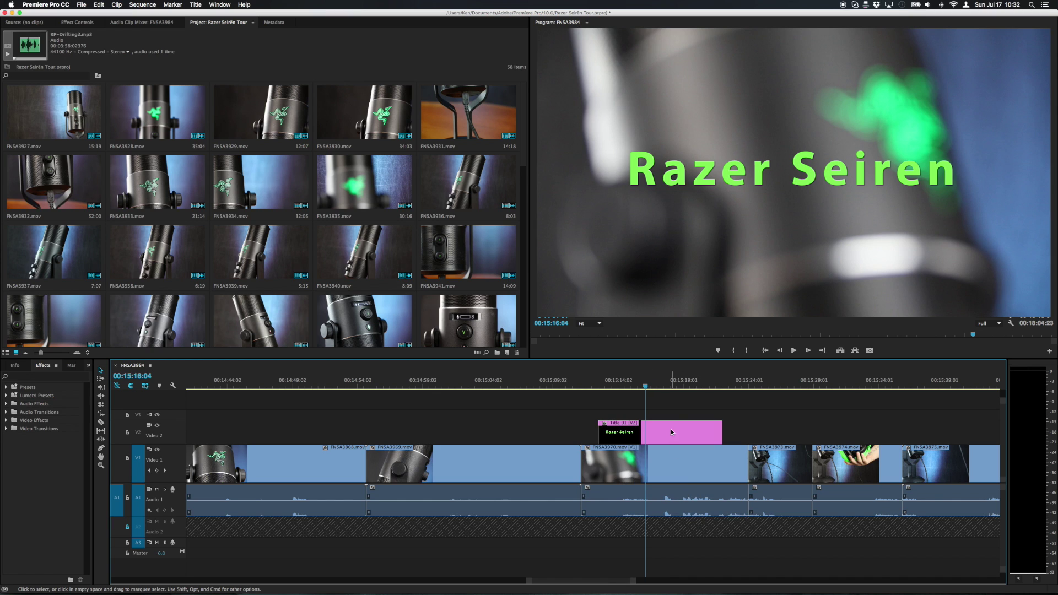
pyautogui.click(674, 483)
# Test-move the linked group earlier, undo it, and reselect the title, video and audio.
pyautogui.moveTo(705, 460); pyautogui.dragTo(561, 458)
pyautogui.press('super+z')
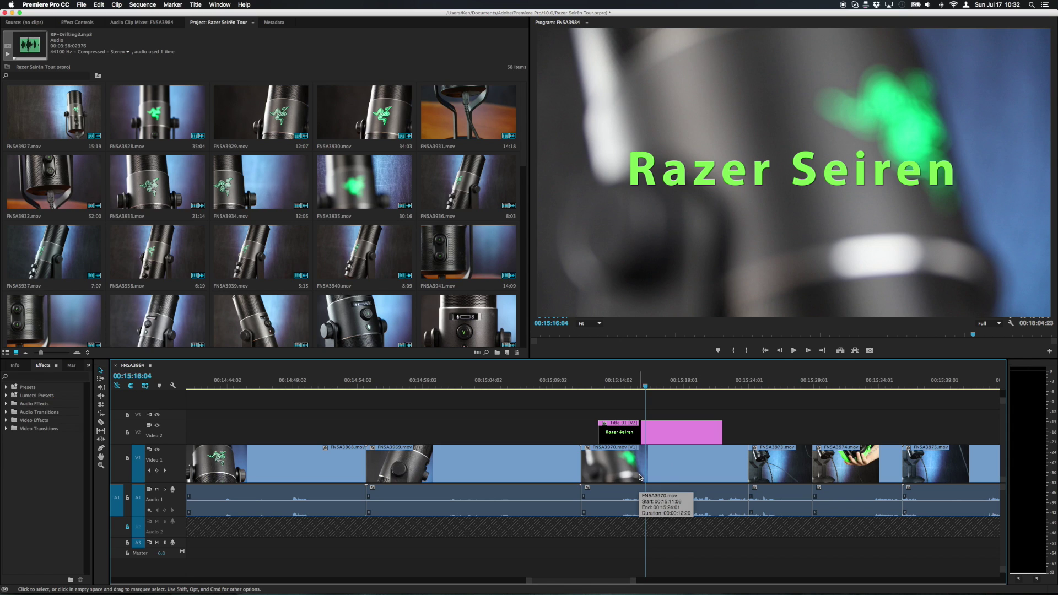
pyautogui.keyDown('alt'); pyautogui.click(662, 495); pyautogui.keyUp('alt')
pyautogui.click(662, 434)
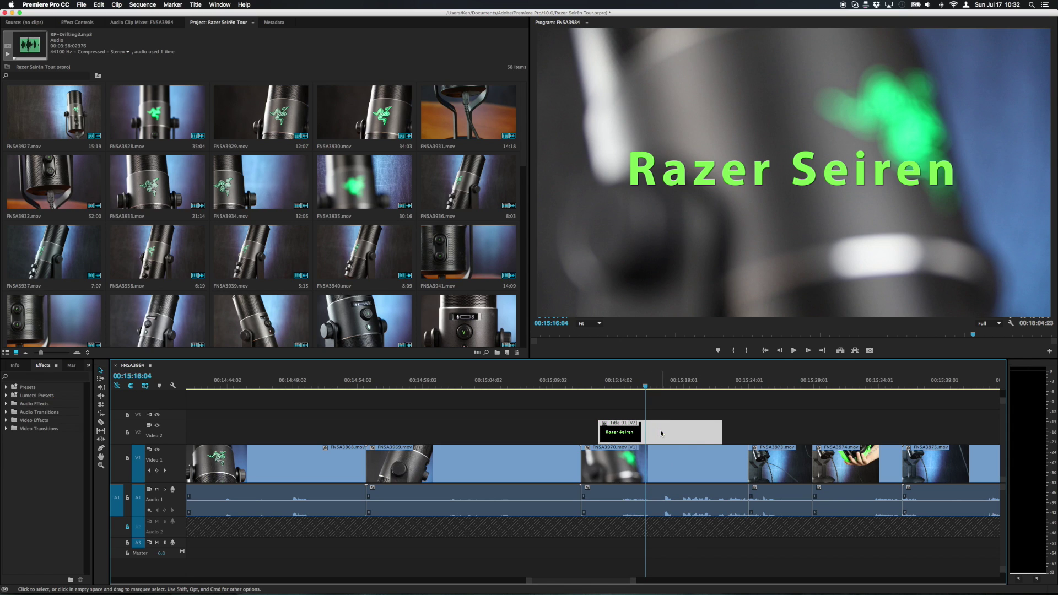
pyautogui.click(661, 468)
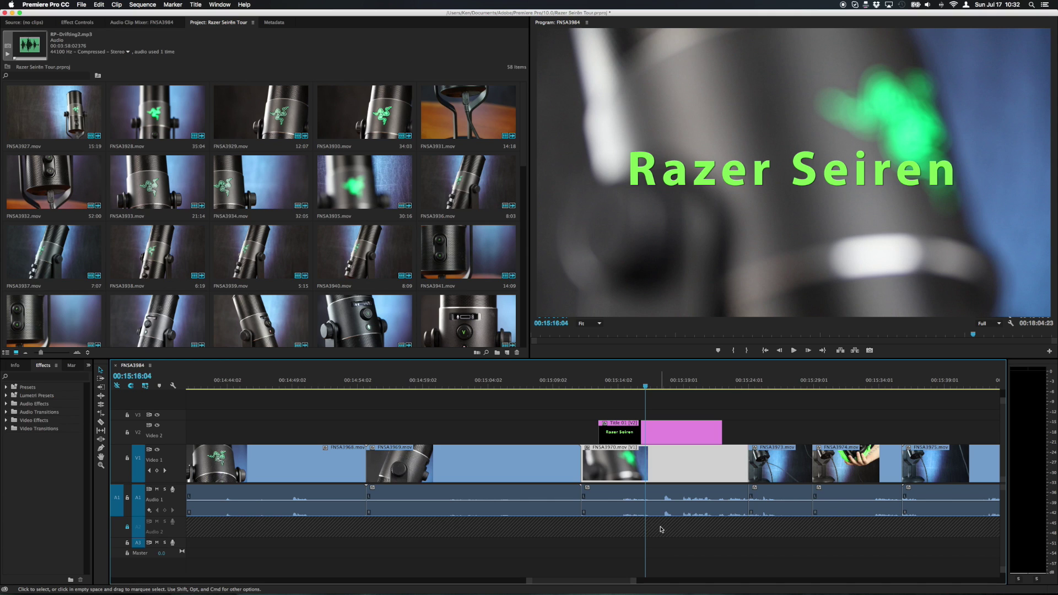
pyautogui.moveTo(662, 414); pyautogui.dragTo(718, 551)
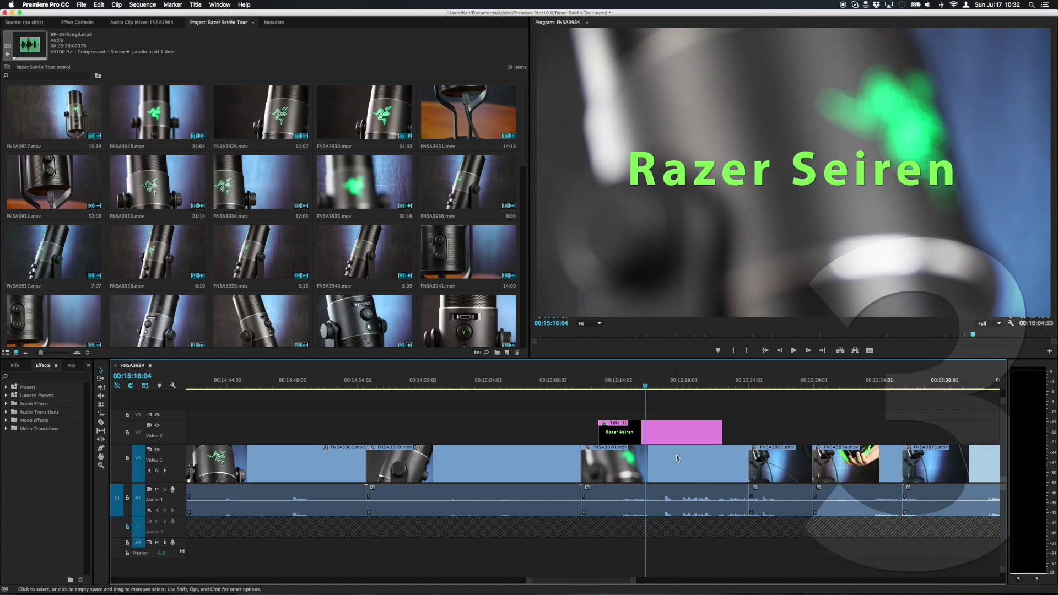
# Add cross dissolves to both ends of Title 01.
pyautogui.click(662, 432)
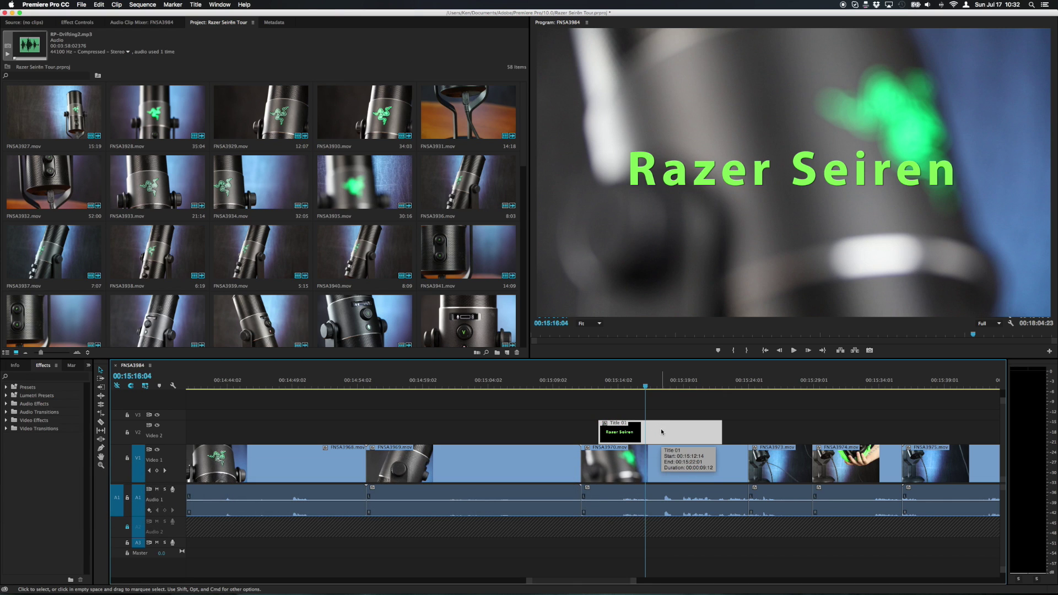
pyautogui.hotkey('shift', 'd')
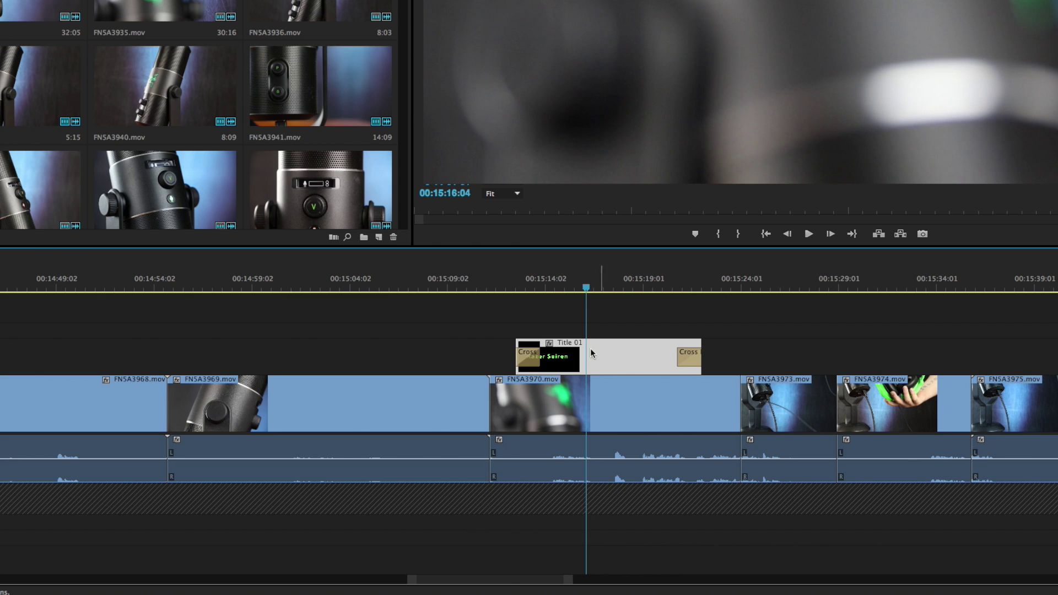
pyautogui.hotkey('ctrl', 'z')
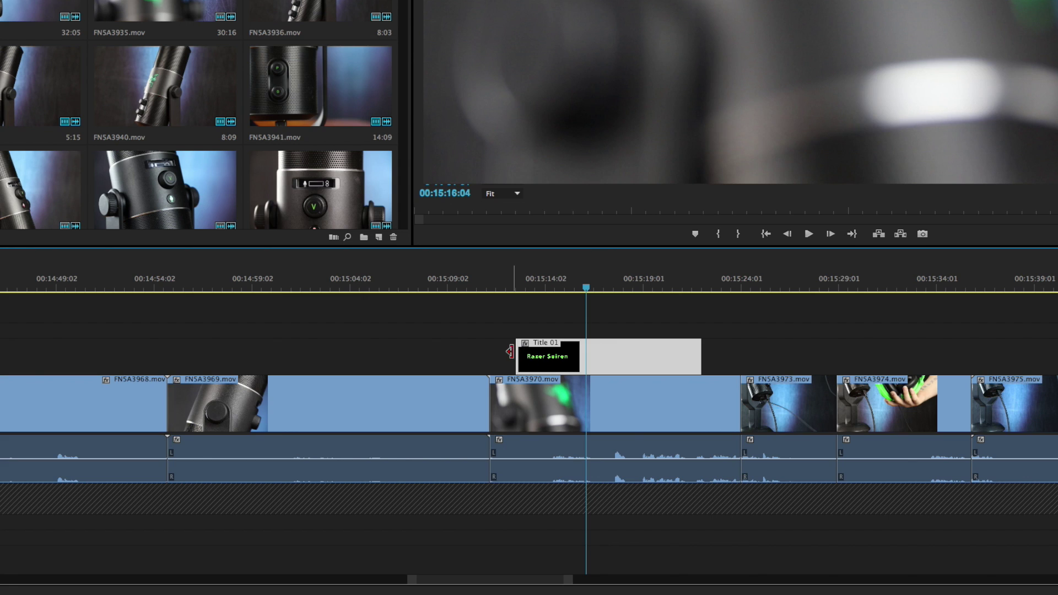
pyautogui.click(510, 353)
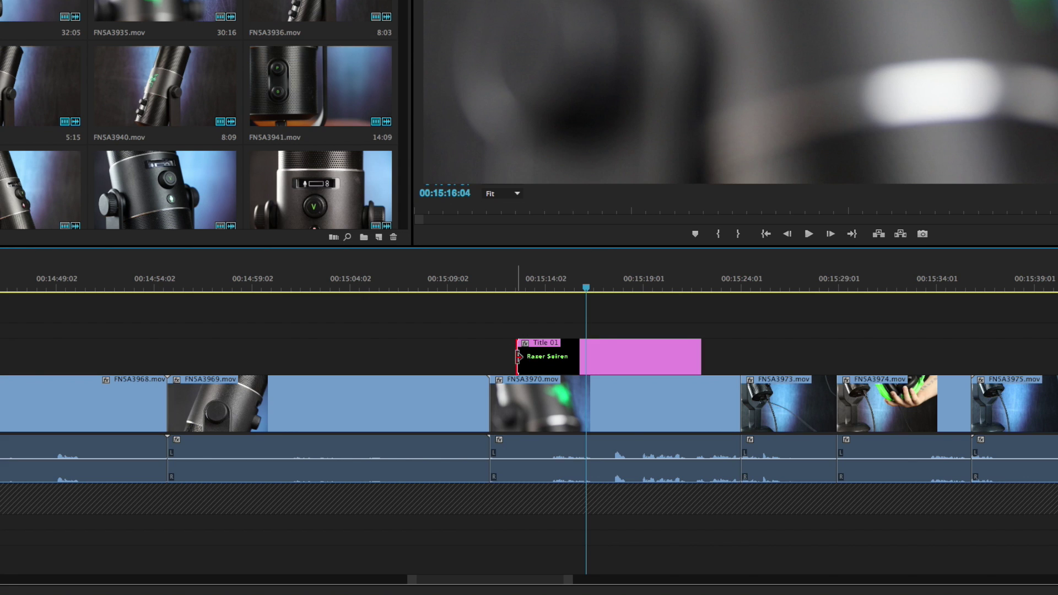
pyautogui.hotkey('ctrl', 'd')
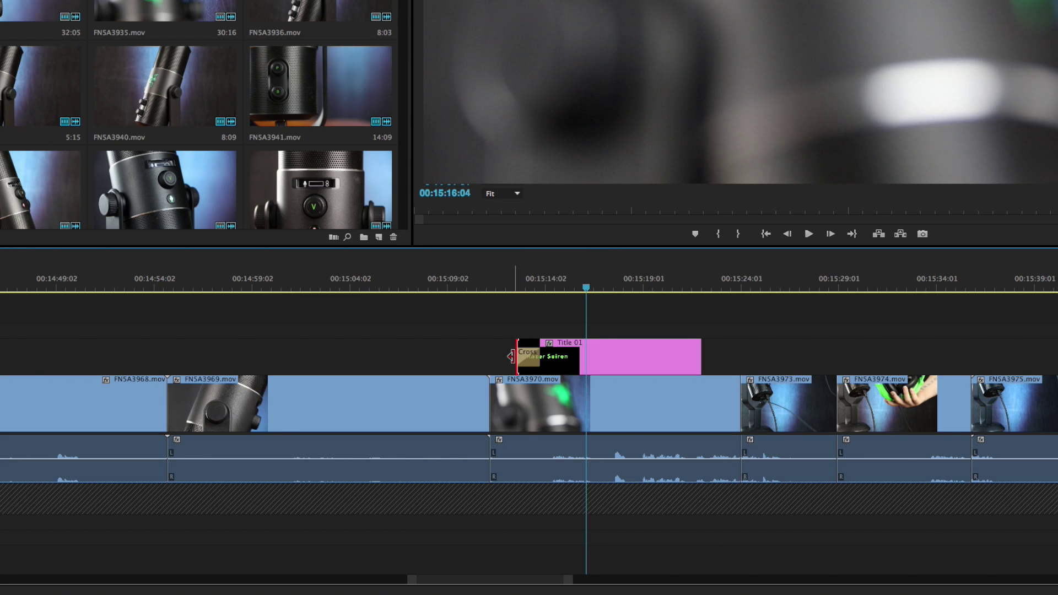
pyautogui.hotkey('ctrl', 'z')
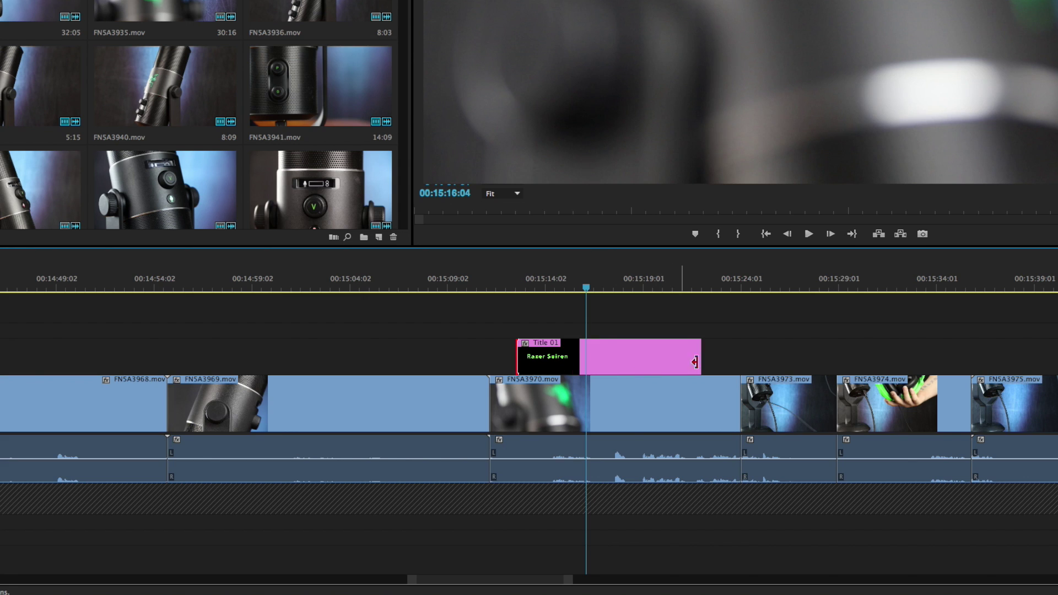
pyautogui.click(696, 359)
pyautogui.hotkey('ctrl', 'd')
pyautogui.hotkey('ctrl', 'z')
pyautogui.click(591, 361)
pyautogui.hotkey('ctrl', 'd')
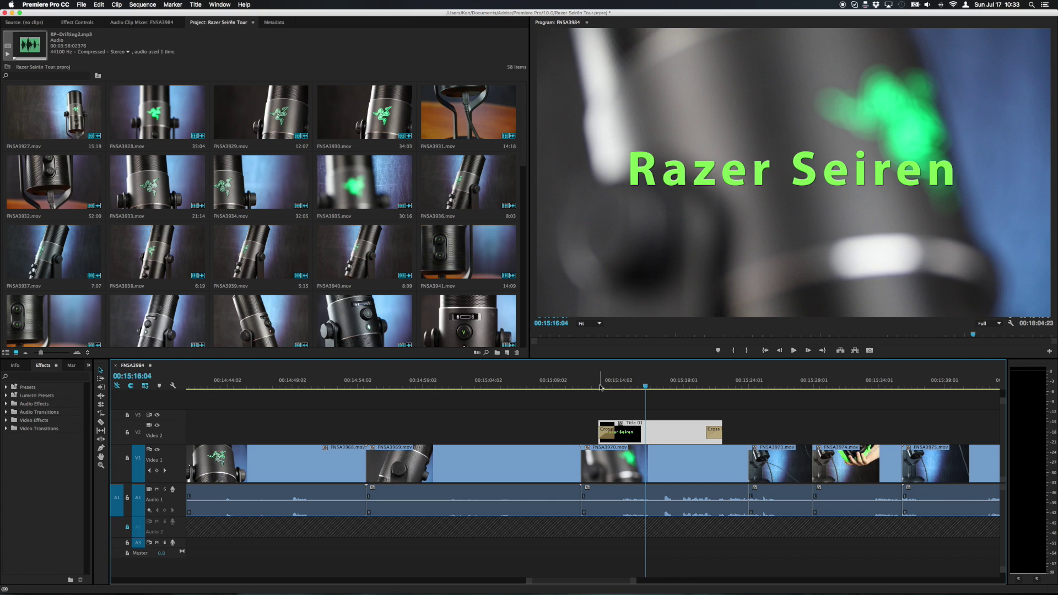
# Play back the section around the title to judge its timing.
pyautogui.click(590, 388)
pyautogui.press('space')
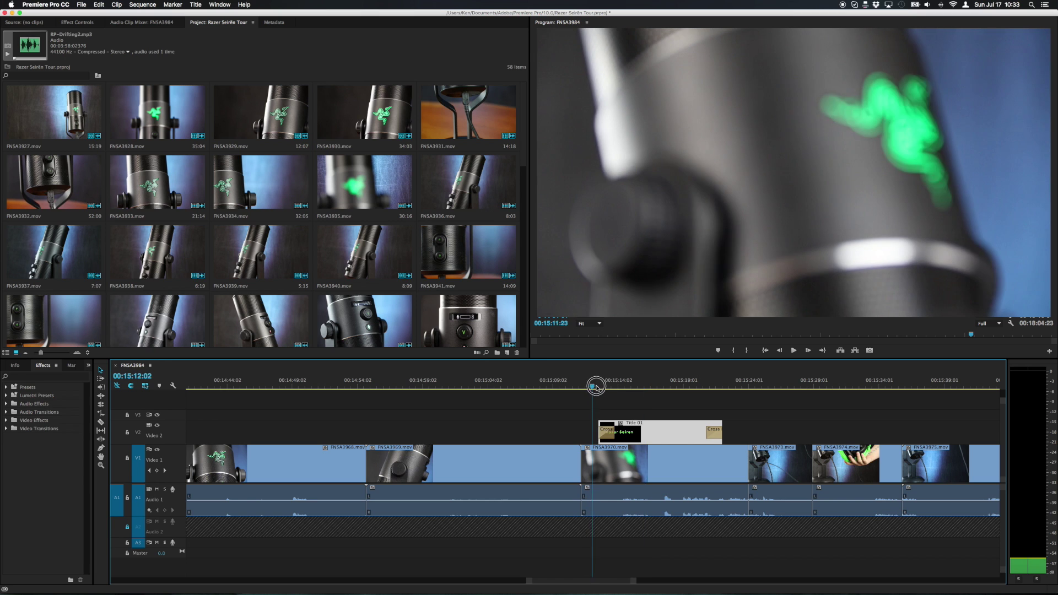
pyautogui.click(590, 388)
pyautogui.click(589, 387)
pyautogui.press('space')
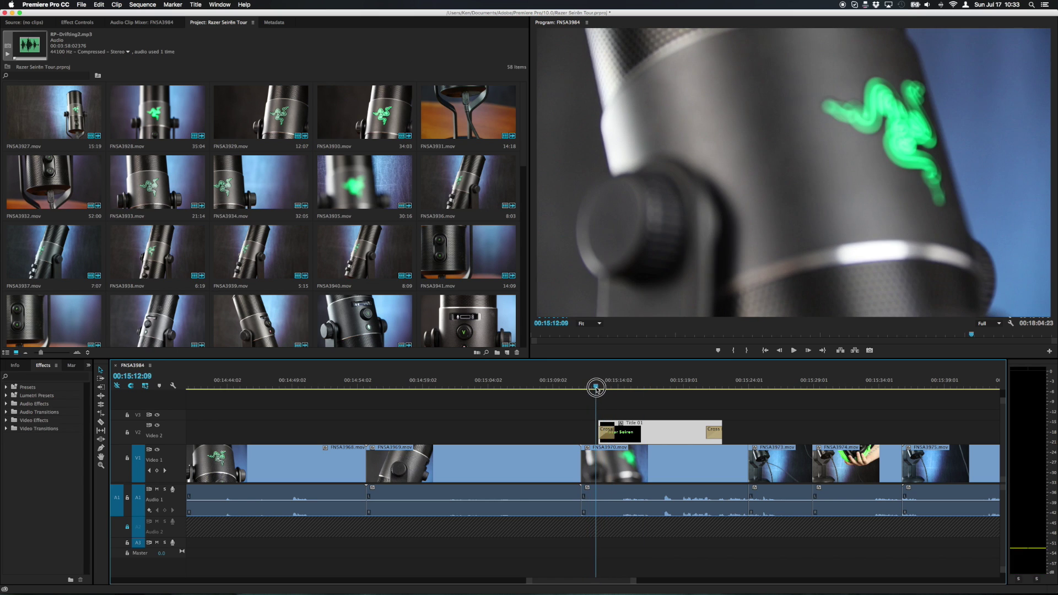
# Trim Title 01 to start slightly earlier and end much sooner, then replay it.
pyautogui.moveTo(599, 428); pyautogui.dragTo(591, 421)
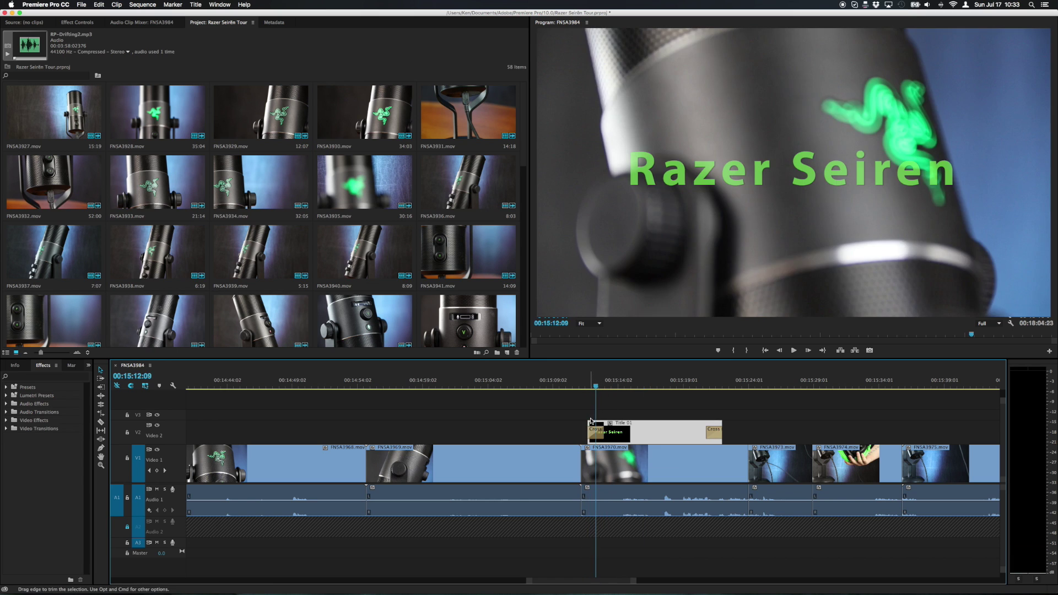
pyautogui.moveTo(588, 386); pyautogui.dragTo(613, 386)
pyautogui.moveTo(718, 422); pyautogui.dragTo(645, 425)
pyautogui.click(588, 387)
pyautogui.press('space')
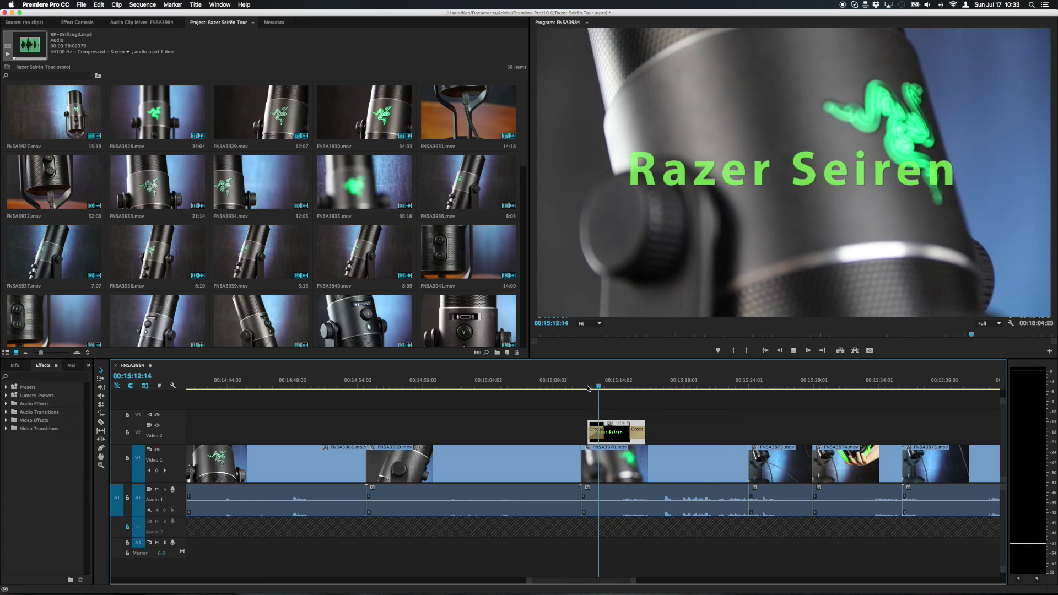
pyautogui.press('space')
pyautogui.scroll(3, 761, 549)
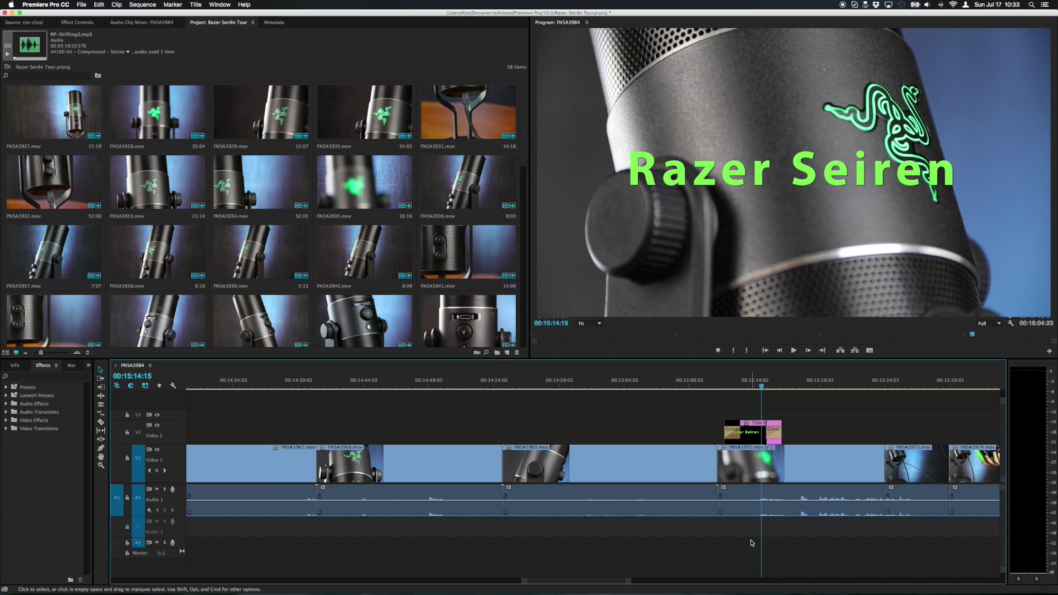
# Move FNSA3969 into the gap and place FNSA3970 with its title ahead of it.
pyautogui.scroll(-1, 762, 546)
pyautogui.moveTo(781, 469); pyautogui.dragTo(566, 468)
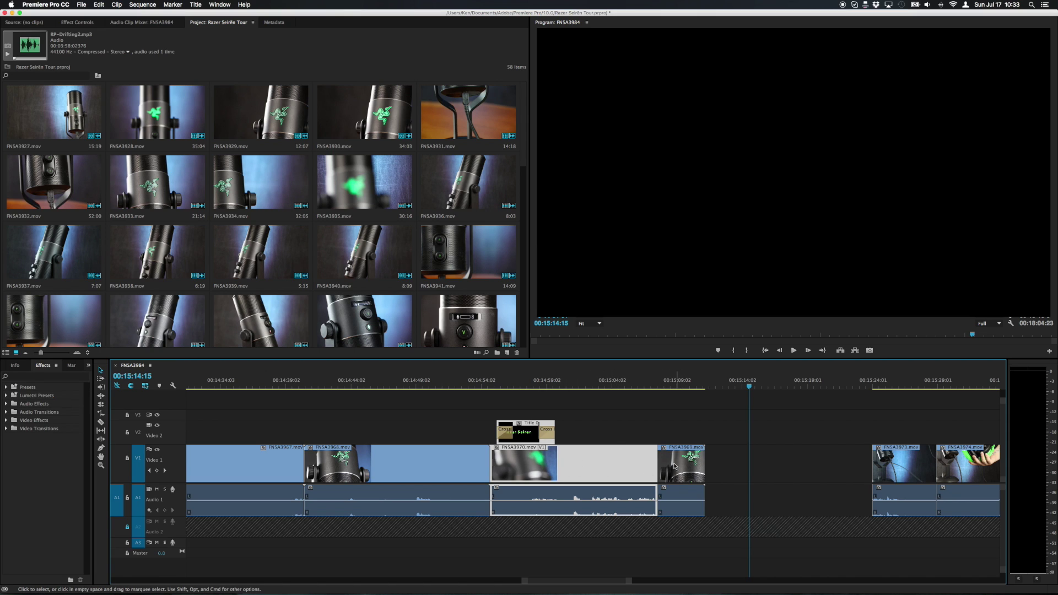
pyautogui.moveTo(697, 466); pyautogui.dragTo(743, 466)
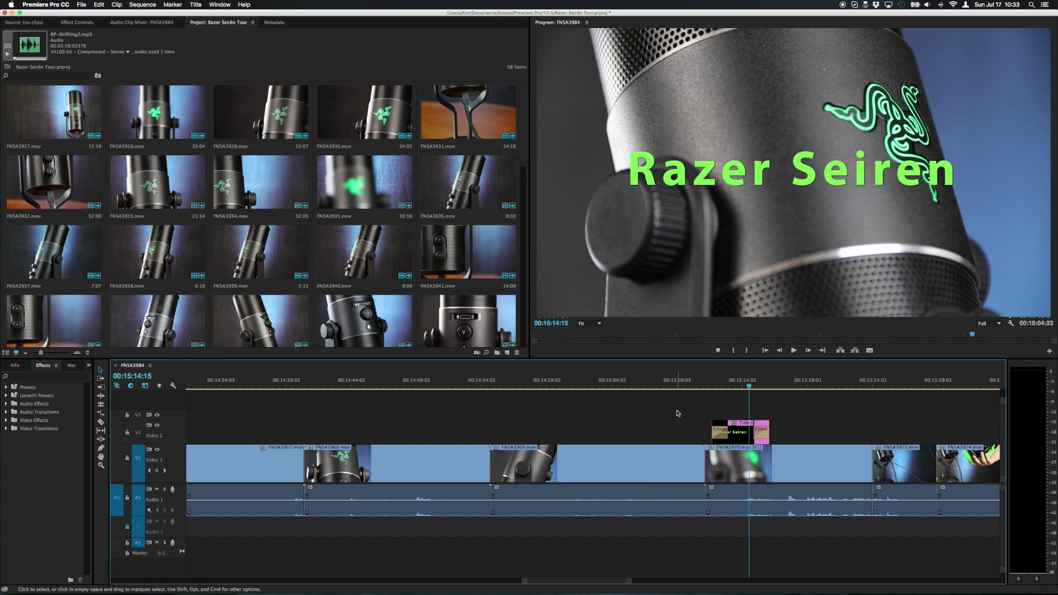
pyautogui.click(779, 477)
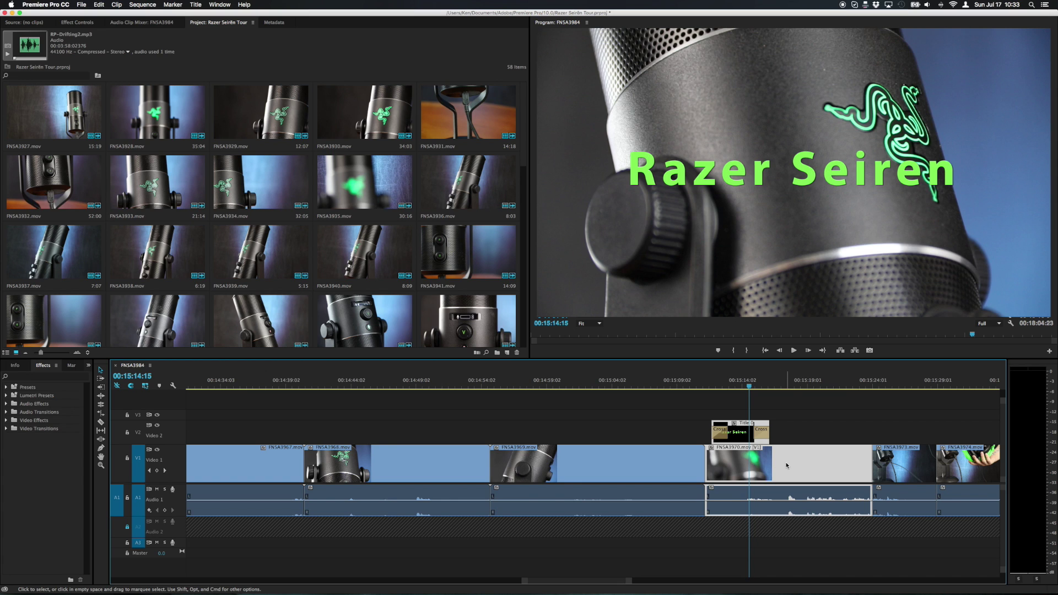
pyautogui.moveTo(784, 463); pyautogui.dragTo(673, 461)
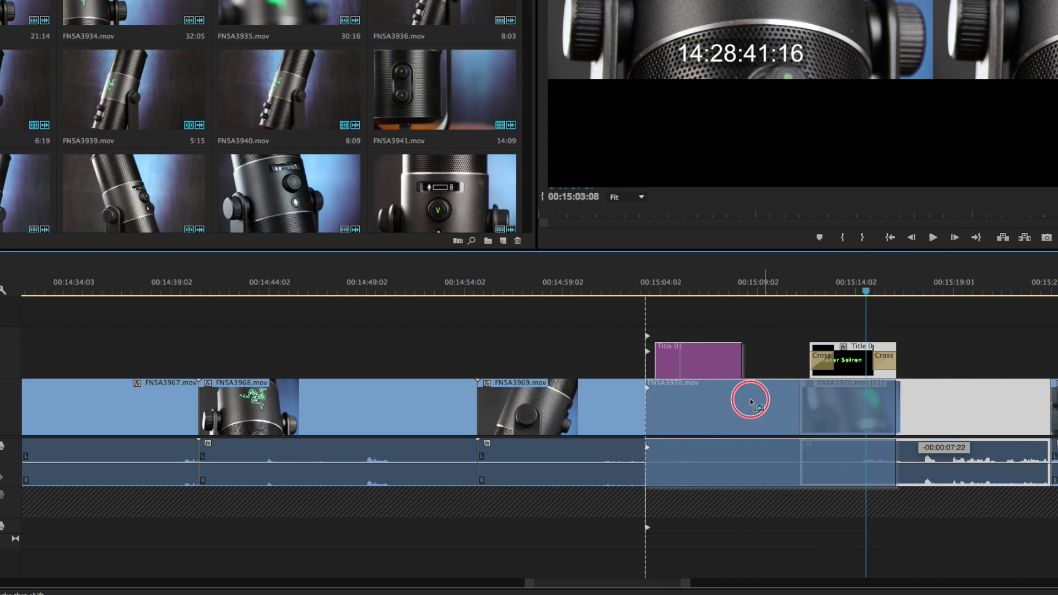
pyautogui.moveTo(751, 401); pyautogui.dragTo(674, 399)
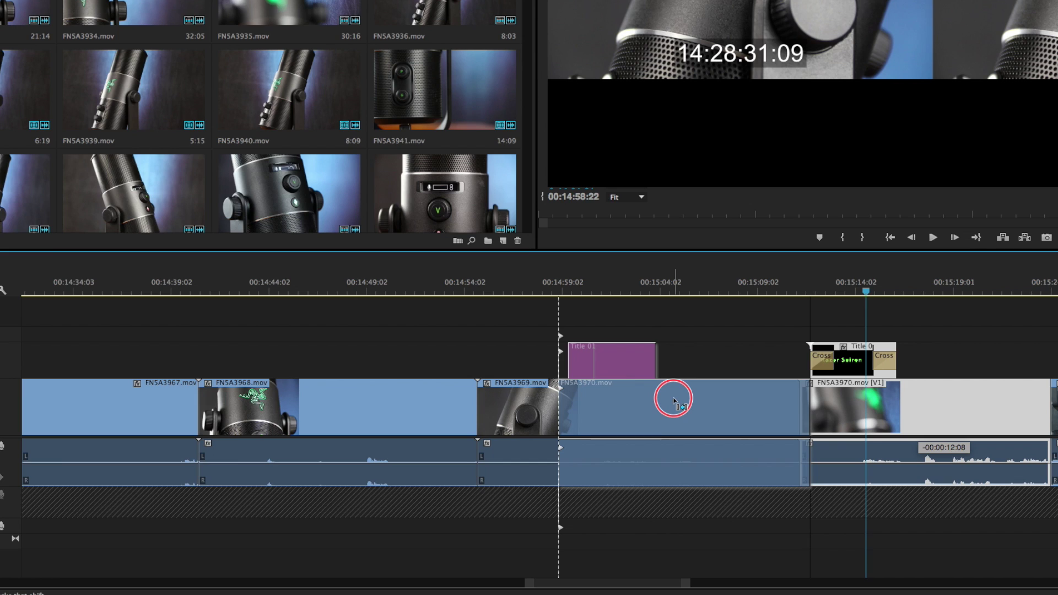
pyautogui.moveTo(674, 399); pyautogui.dragTo(597, 395)
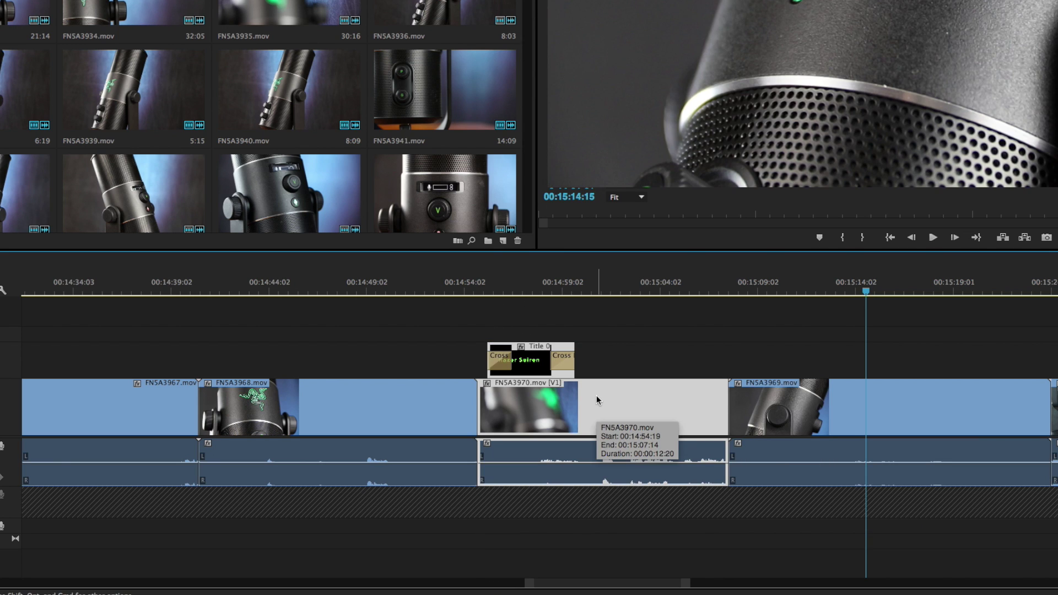
# Compare the old and new clip orders with undo/redo, keeping FNSA3970 first.
pyautogui.press('super+z')
pyautogui.press('super+shift+z')
pyautogui.press('super+z')
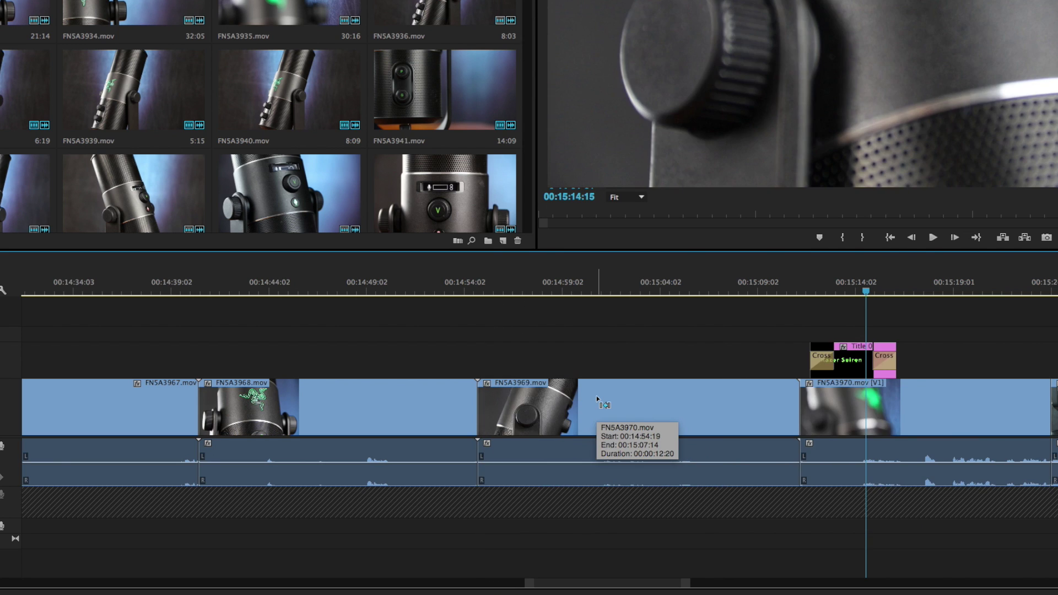
pyautogui.press('super+shift+z')
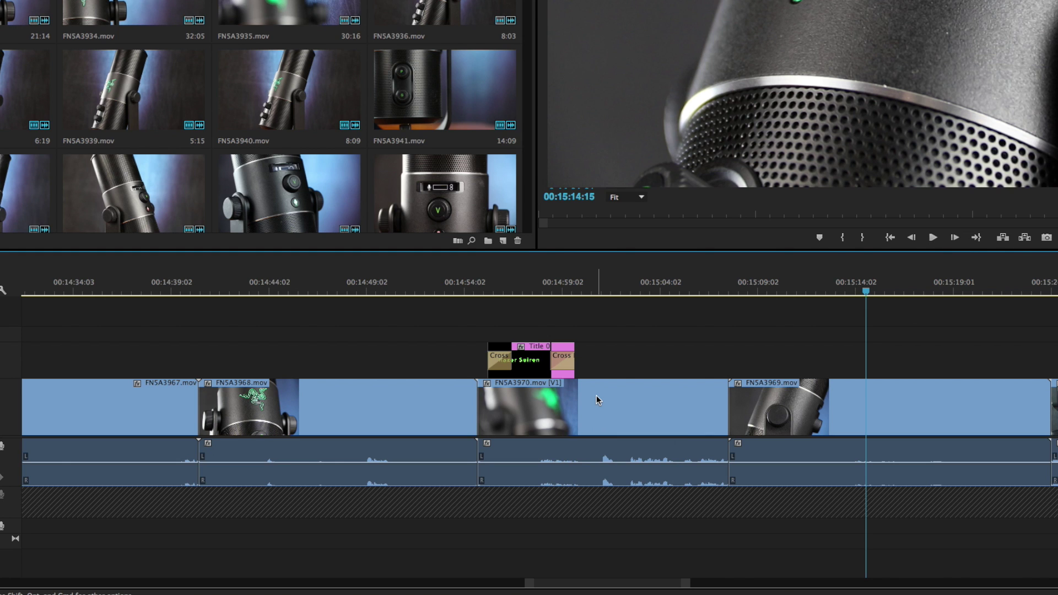
pyautogui.click(819, 296)
# Delete FNSA3969 and close its gap from the gap menu, then undo the close.
pyautogui.moveTo(740, 390); pyautogui.dragTo(839, 390)
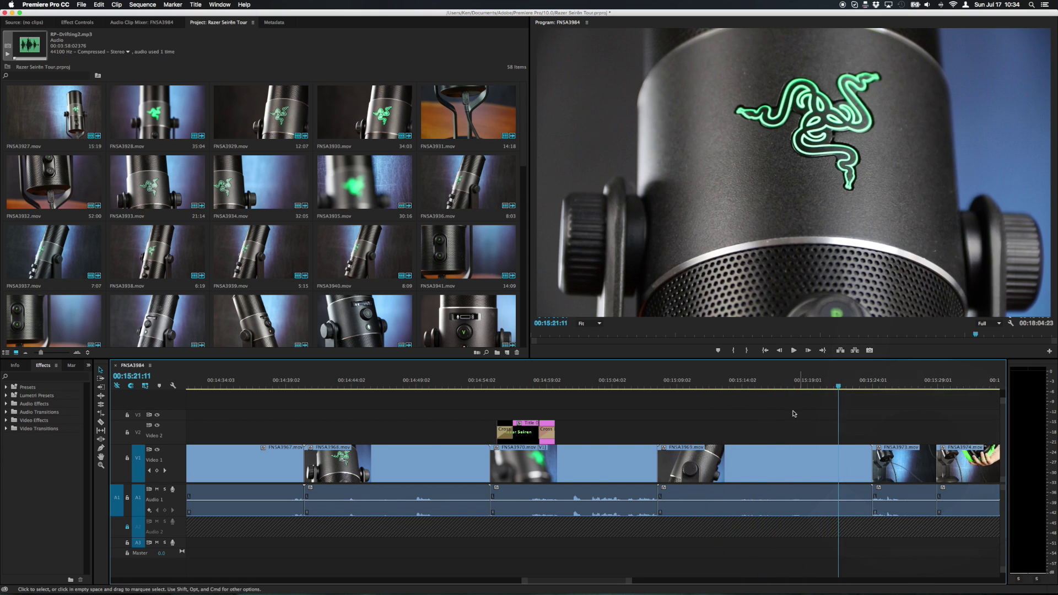
pyautogui.click(735, 456)
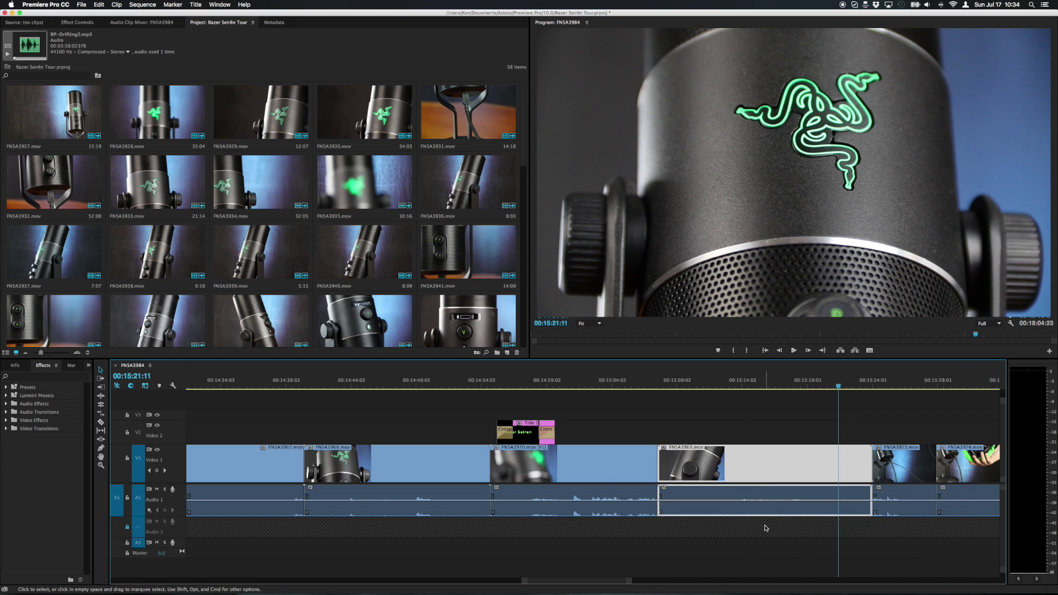
pyautogui.press('Delete')
pyautogui.rightClick(758, 470)
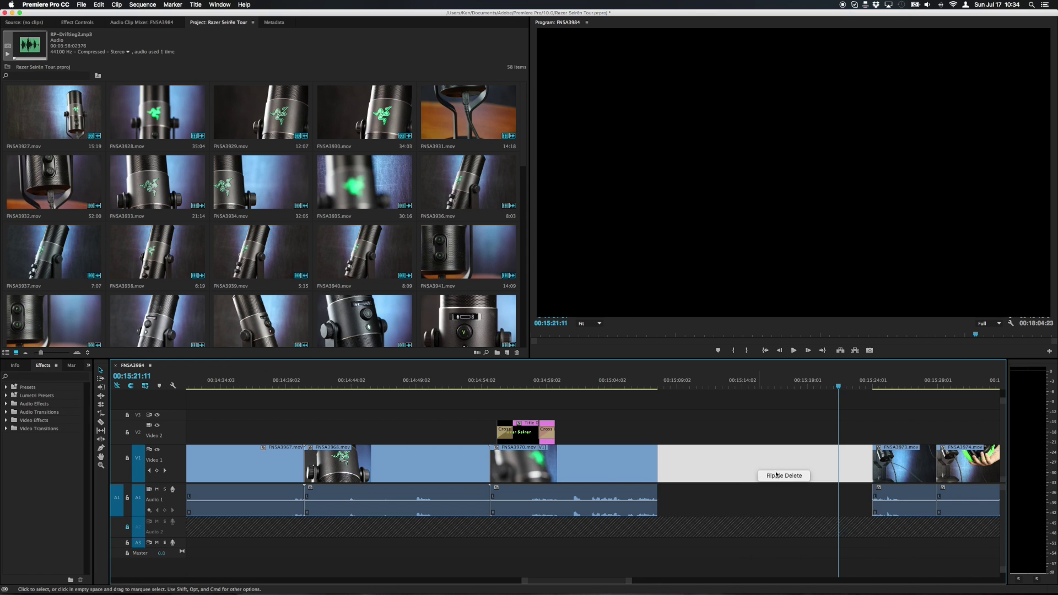
pyautogui.click(783, 478)
pyautogui.press('super+z')
pyautogui.press('super+z')
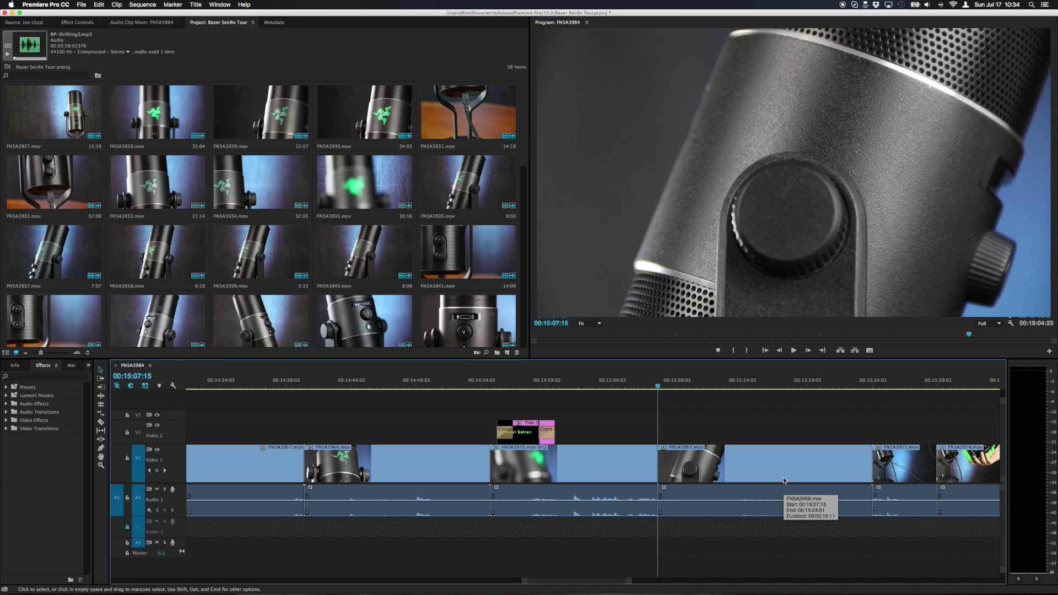
# Ripple-delete FNSA3969 with Option+Delete so later clips close up.
pyautogui.moveTo(776, 554); pyautogui.dragTo(747, 455)
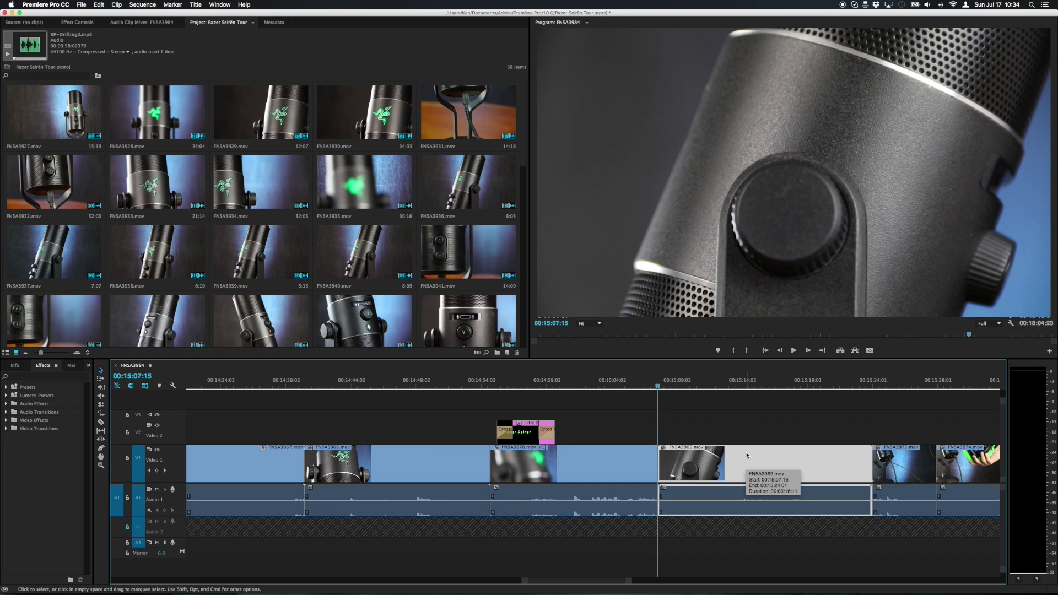
pyautogui.press('Delete')
pyautogui.press('super+z')
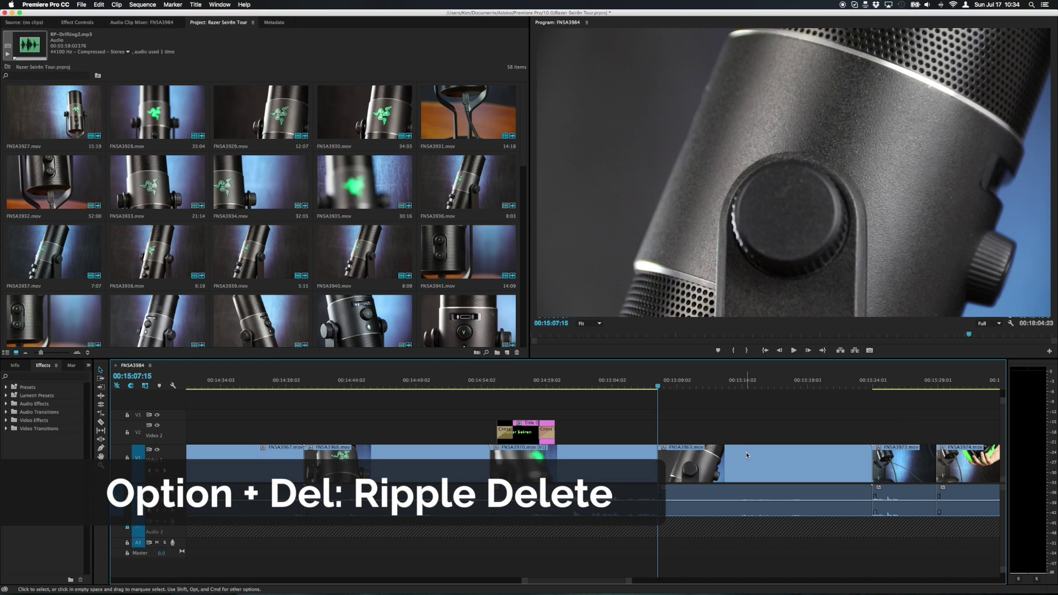
pyautogui.click(747, 456)
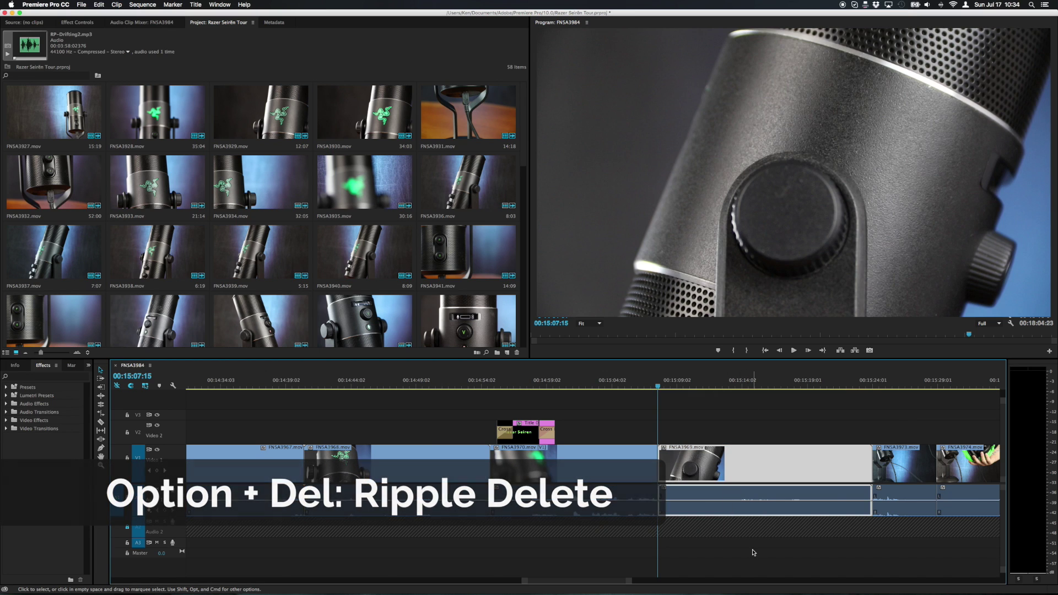
pyautogui.hotkey('alt', 'Delete')
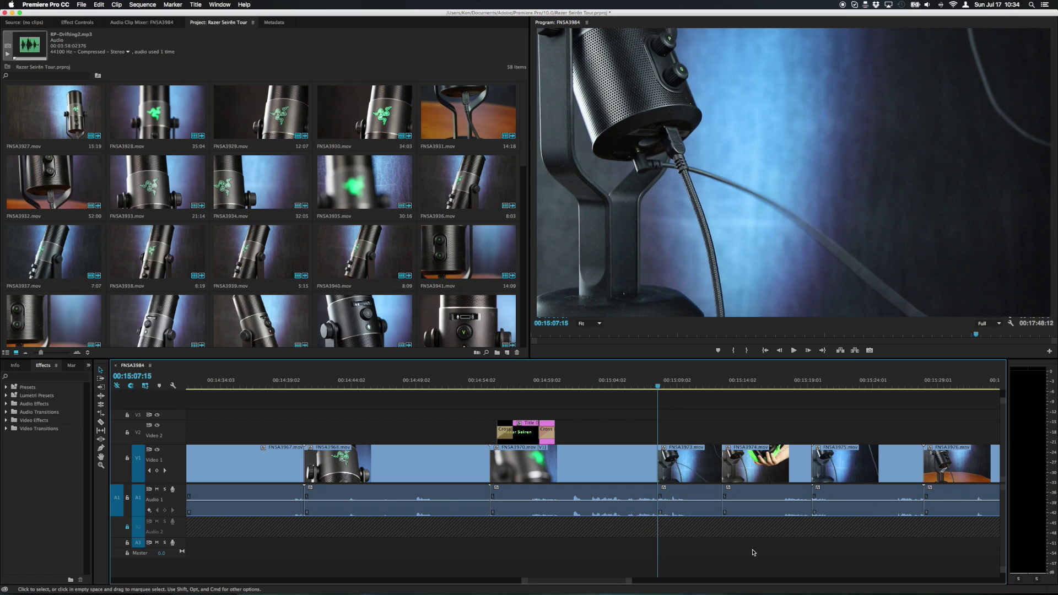
# Nudge FNSA3970 with its audio and title earlier by keyboard, then one step back later.
pyautogui.click(573, 468)
pyautogui.moveTo(573, 467); pyautogui.dragTo(539, 465)
pyautogui.press('super+z')
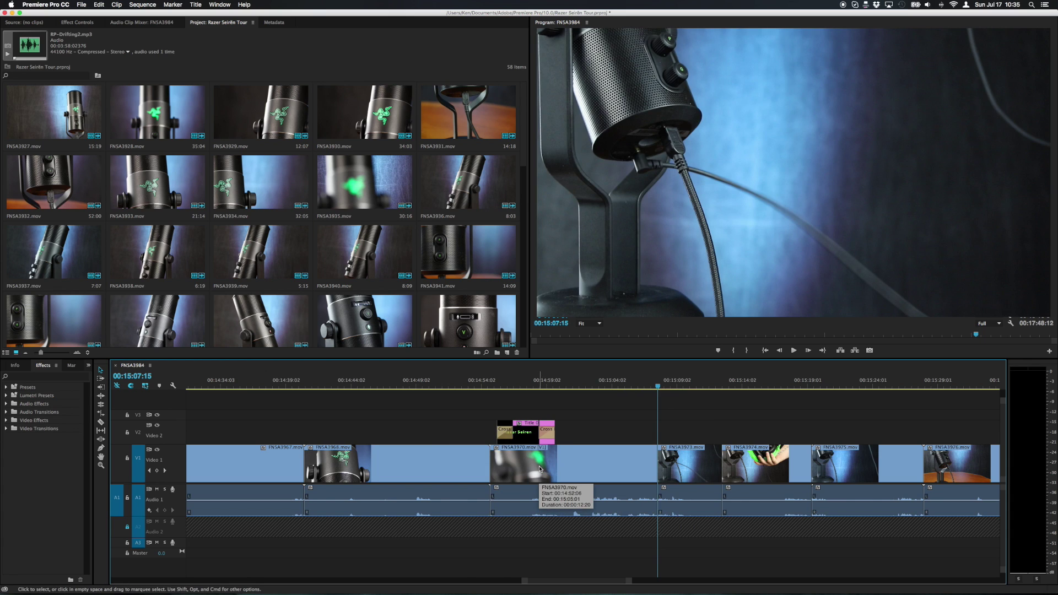
pyautogui.click(540, 469)
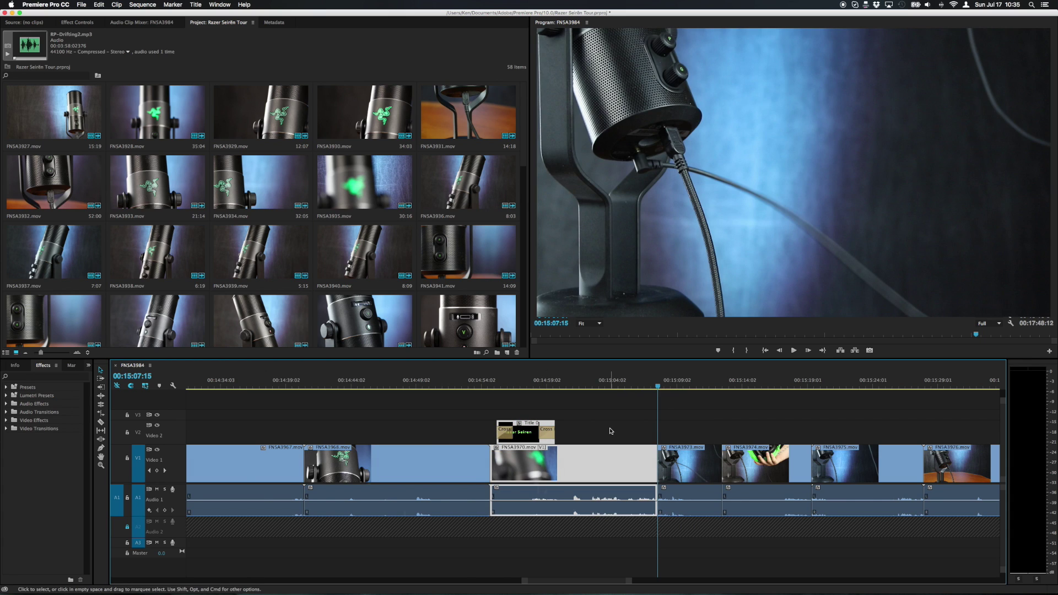
pyautogui.press('super+Left')
pyautogui.press('super+Left')
pyautogui.press('super+Left')
pyautogui.press('super+Left')
pyautogui.press('super+Left')
pyautogui.press('super+Left')
pyautogui.press('super+Left')
pyautogui.press('super+Left')
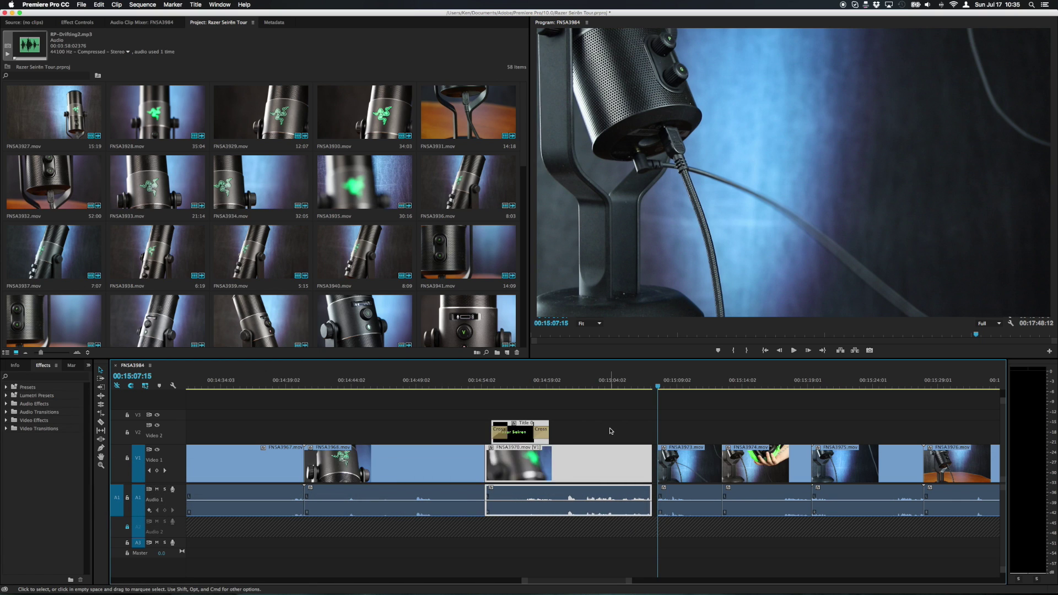
pyautogui.press('shift+super+Left')
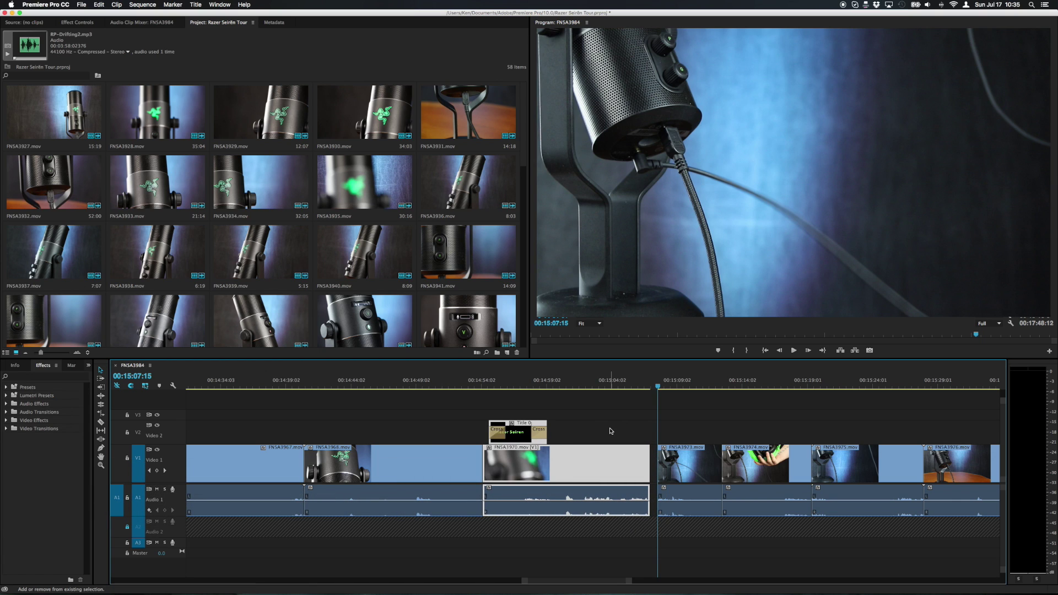
pyautogui.press('shift+super+Left')
pyautogui.press('shift+super+Left')
pyautogui.press('shift+super+Left')
pyautogui.press('shift+super+Left')
pyautogui.press('shift+super+Left')
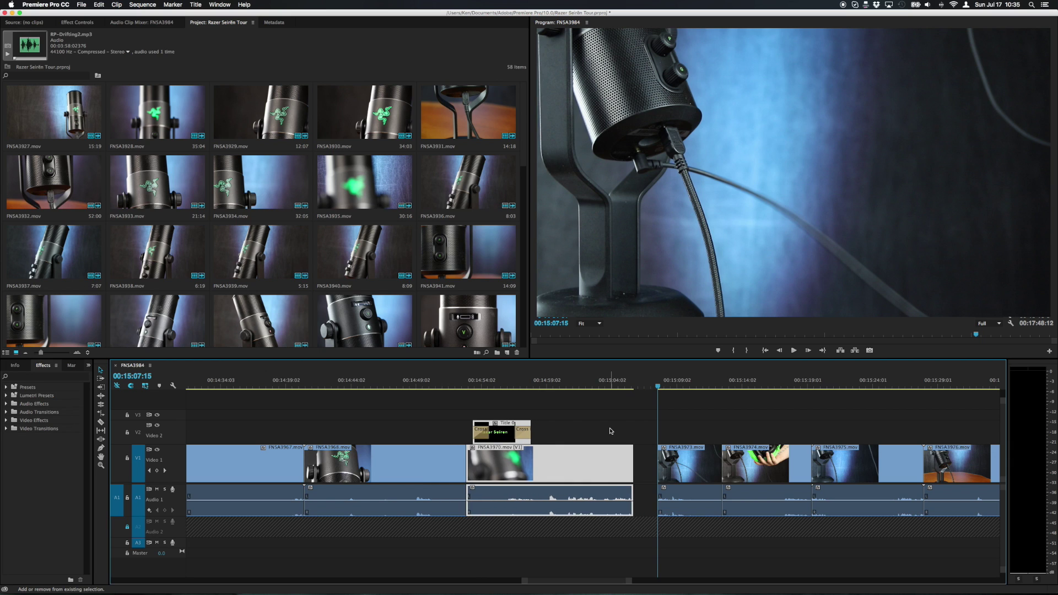
pyautogui.press('shift+super+Right')
pyautogui.press('shift+super+Right')
pyautogui.press('shift+super+Right')
pyautogui.press('shift+super+Right')
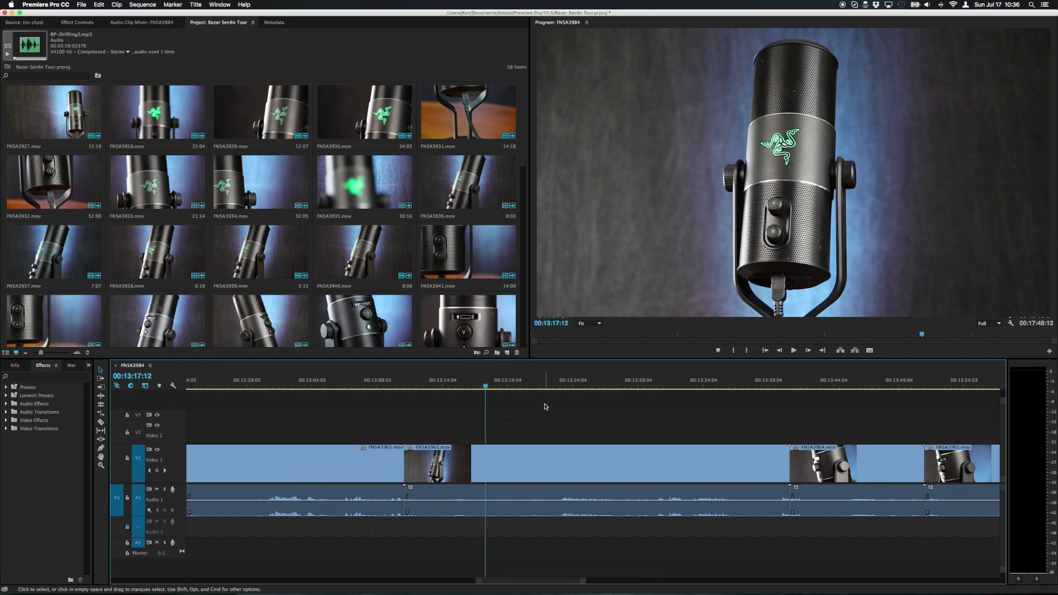
# Play the microphone shot forward, in reverse with J, stop with K, then slow-motion with K+L.
pyautogui.press('space')
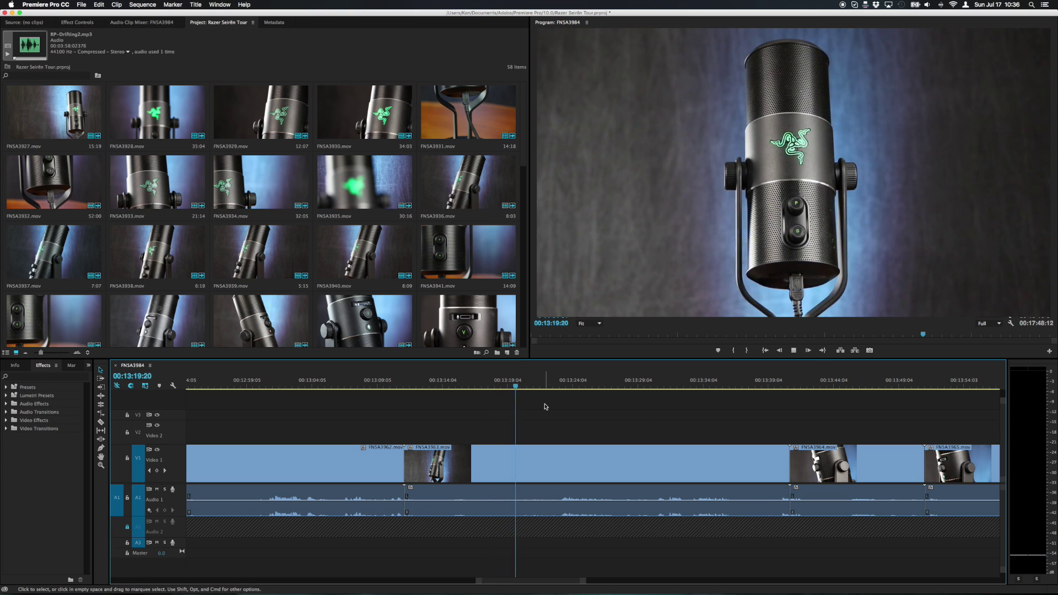
pyautogui.press('j')
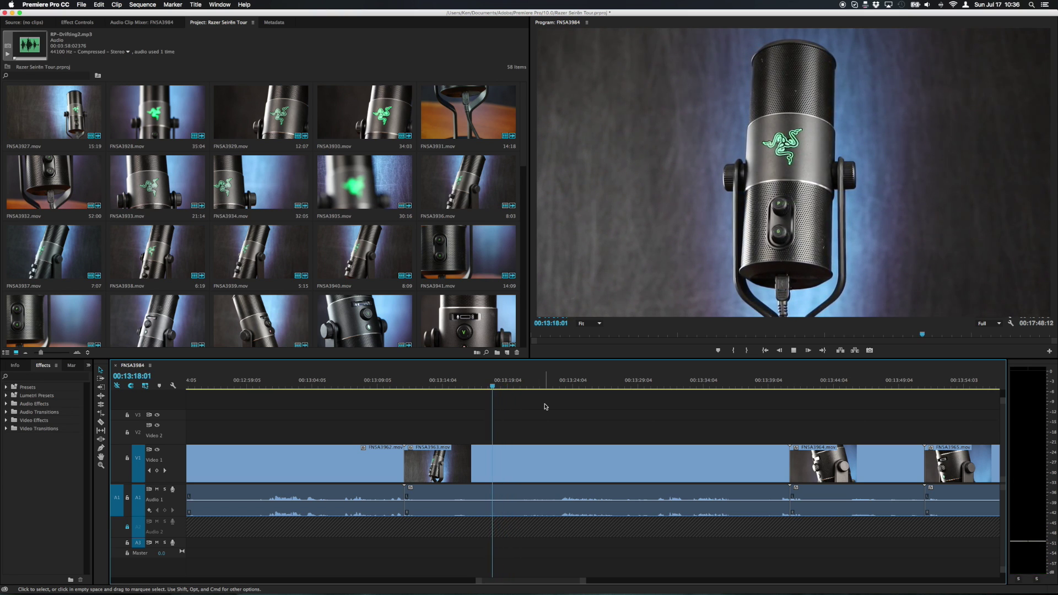
pyautogui.press('k')
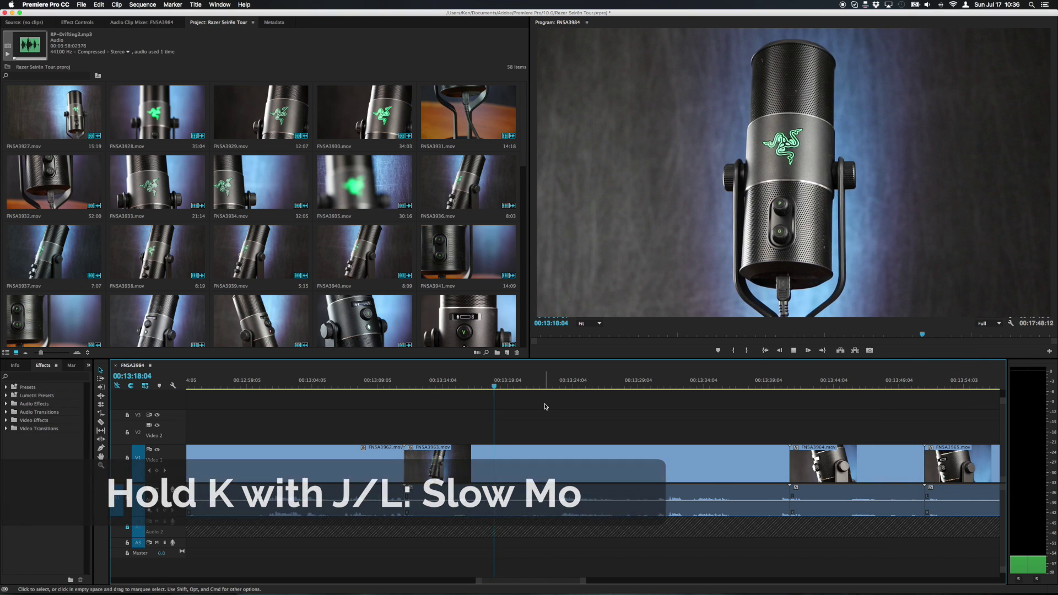
pyautogui.hotkey('k', 'l')
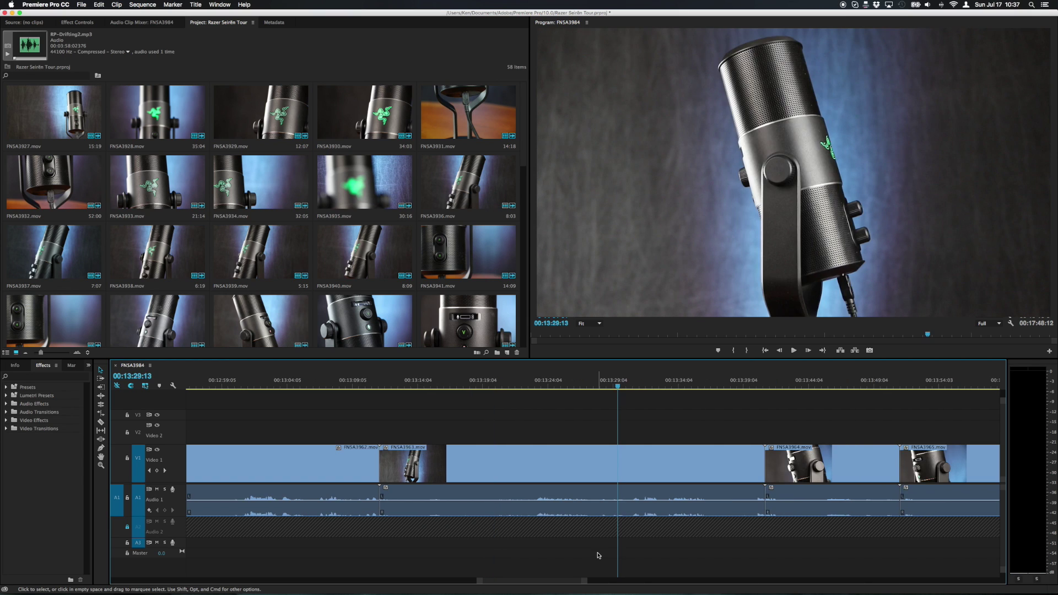
# Boost the FNSA3963 clip on A1 by 10 dB in the Audio Gain dialog (G).
pyautogui.click(656, 510)
pyautogui.press('g')
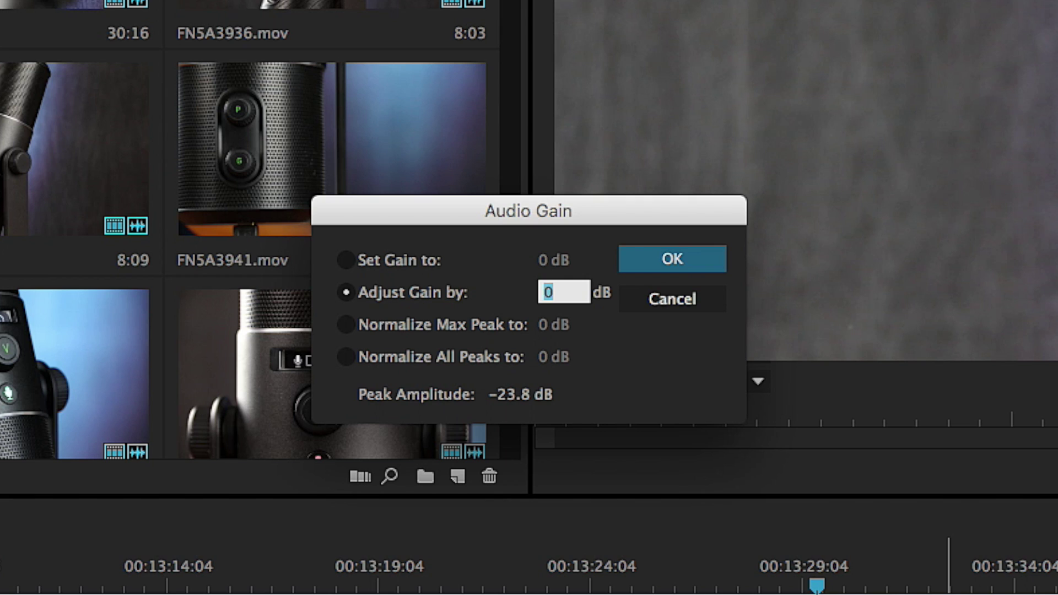
pyautogui.write('10')
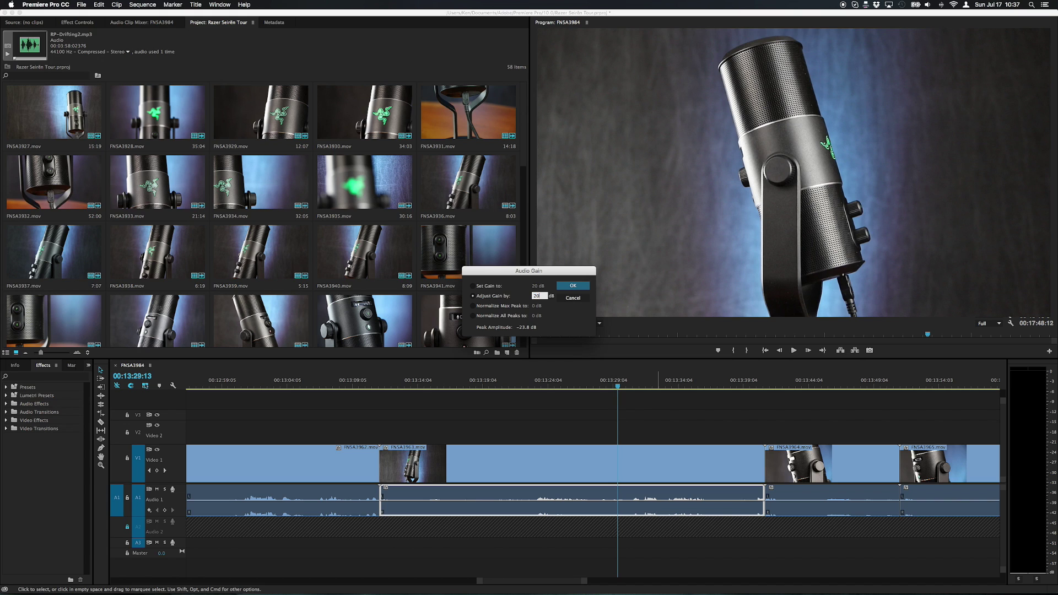
pyautogui.press('Return')
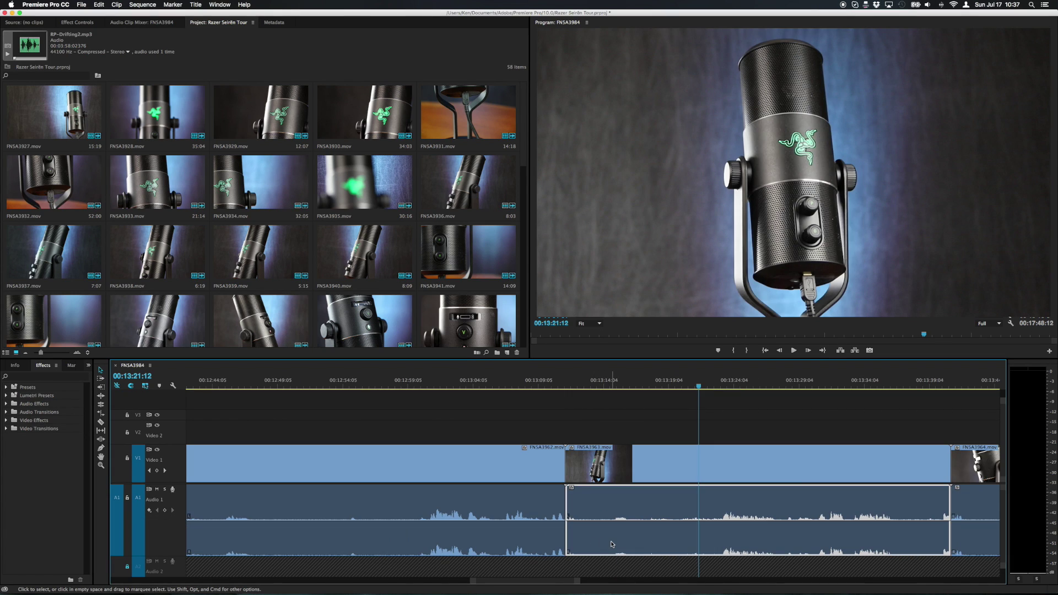
# At 00:13:26:00, test FNSA3963's volume with ] and [, then drag its volume line well below 0 dB.
pyautogui.scroll(-2, 633, 543)
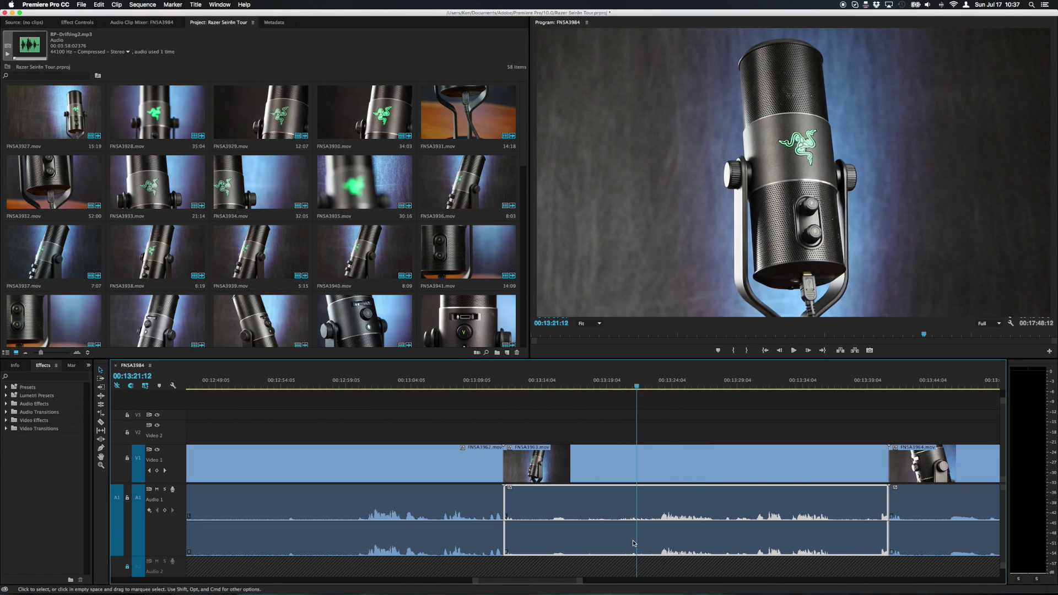
pyautogui.click(695, 386)
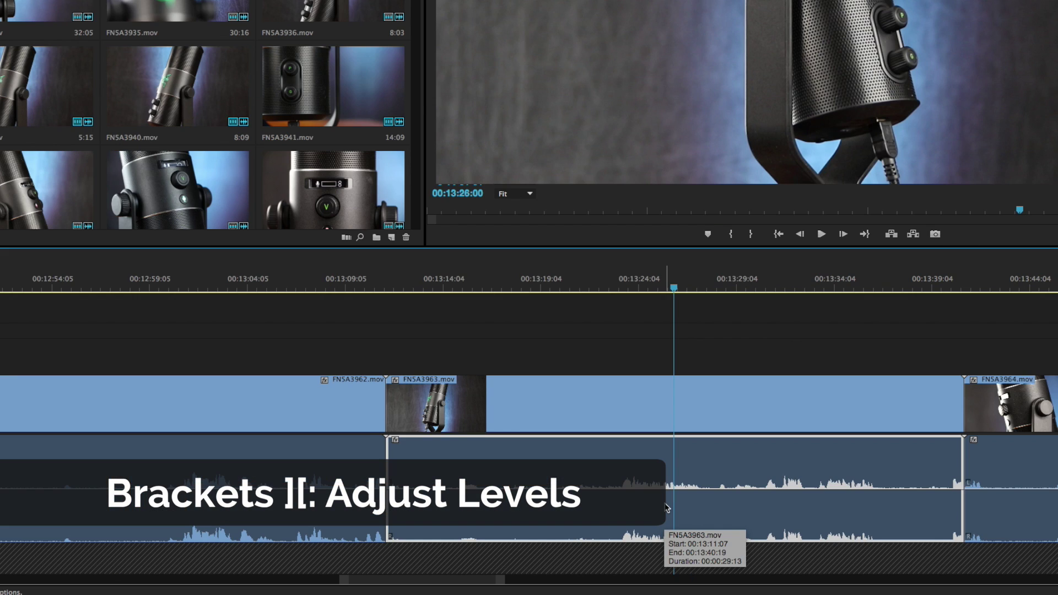
pyautogui.press(']')
pyautogui.press(']')
pyautogui.press(']')
pyautogui.press('[')
pyautogui.press('[')
pyautogui.press('[')
pyautogui.press('[')
pyautogui.press('[')
pyautogui.press('[')
pyautogui.press('[')
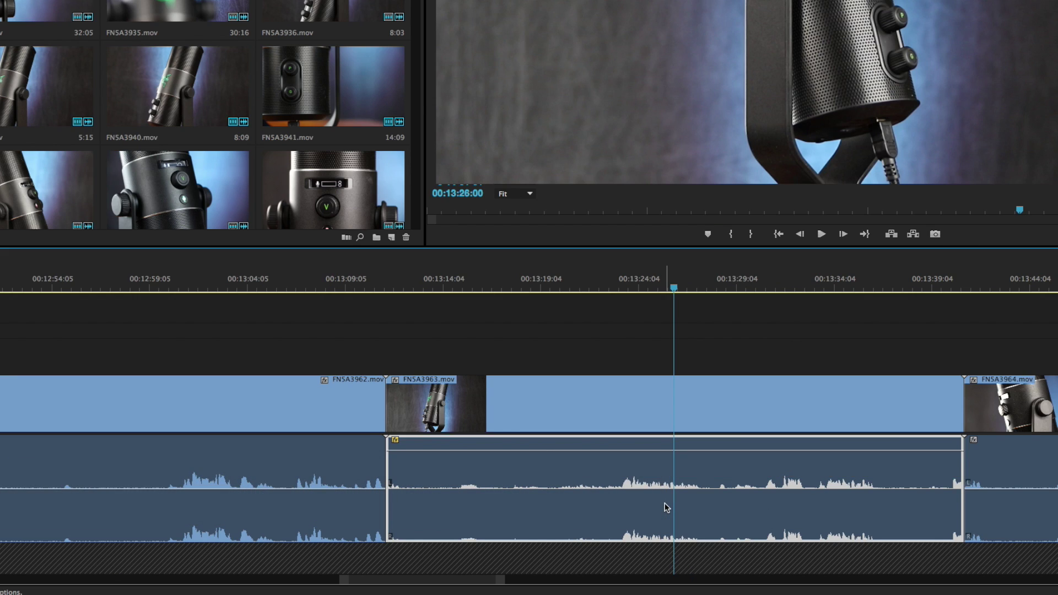
pyautogui.press(']')
pyautogui.press(']')
pyautogui.press(']')
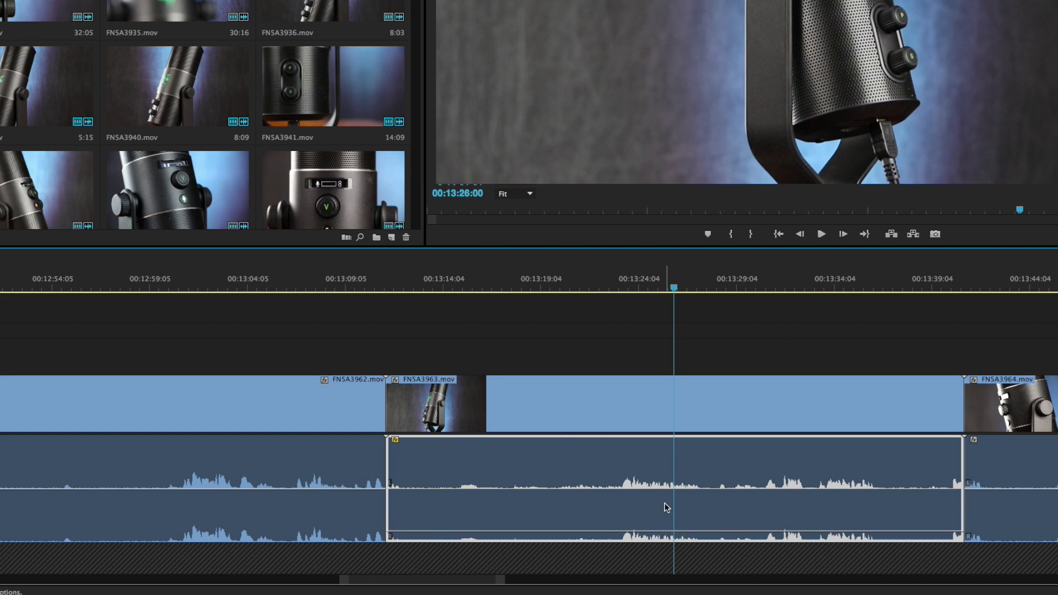
pyautogui.click(656, 442)
pyautogui.moveTo(655, 441)
pyautogui.mouseDown()
pyautogui.moveTo(656, 503)
pyautogui.moveTo(656, 461)
pyautogui.mouseUp()
pyautogui.press('[')
pyautogui.press('[')
pyautogui.press('[')
pyautogui.press('[')
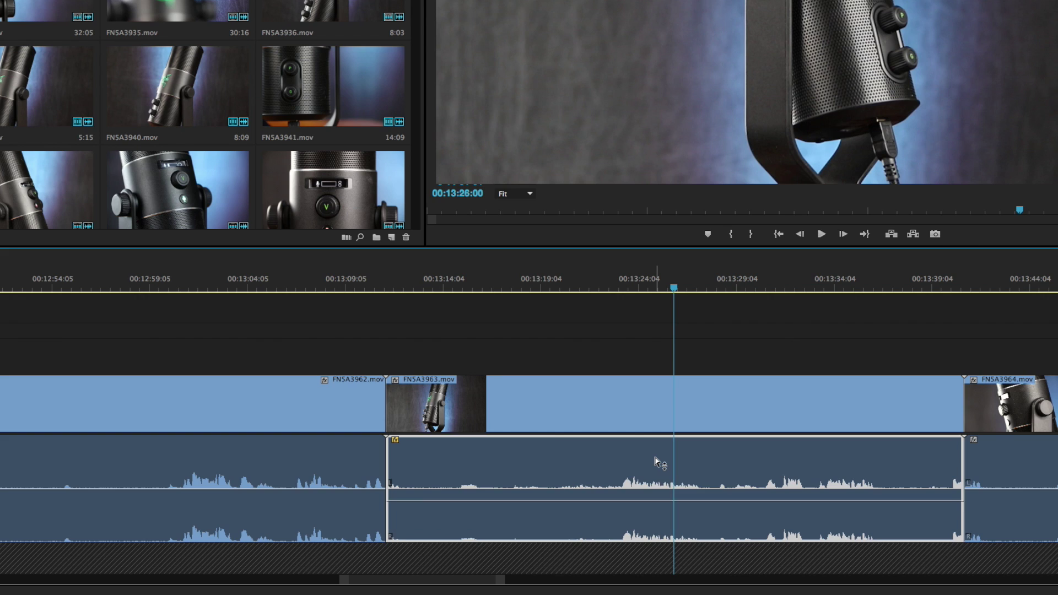
pyautogui.press(']')
pyautogui.press(']')
pyautogui.press(']')
pyautogui.press(']')
pyautogui.press(']')
pyautogui.press('[')
pyautogui.press('[')
pyautogui.press('[')
pyautogui.press('[')
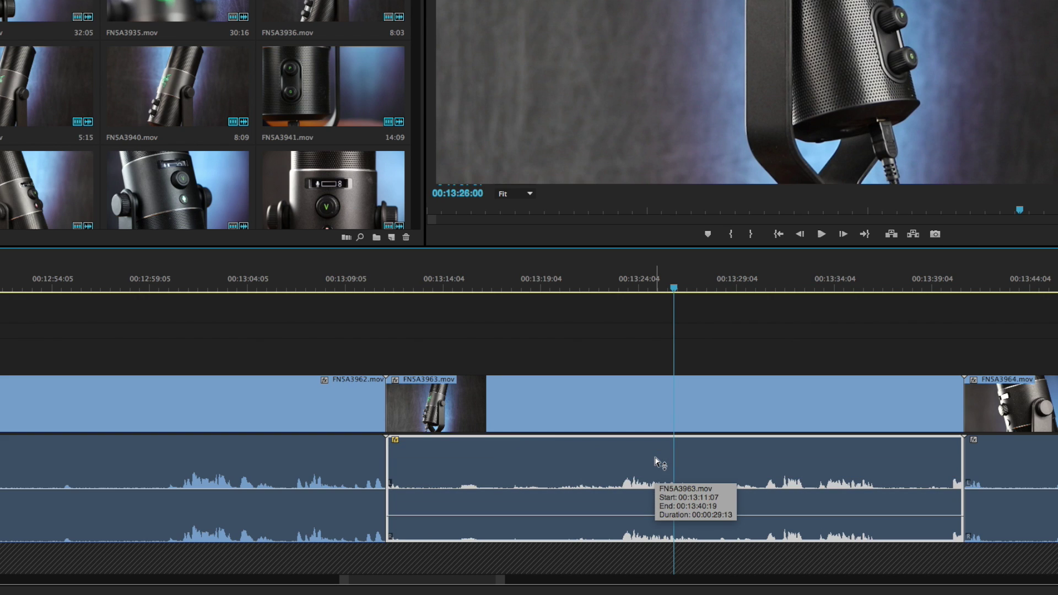
pyautogui.scroll(-3, 656, 462)
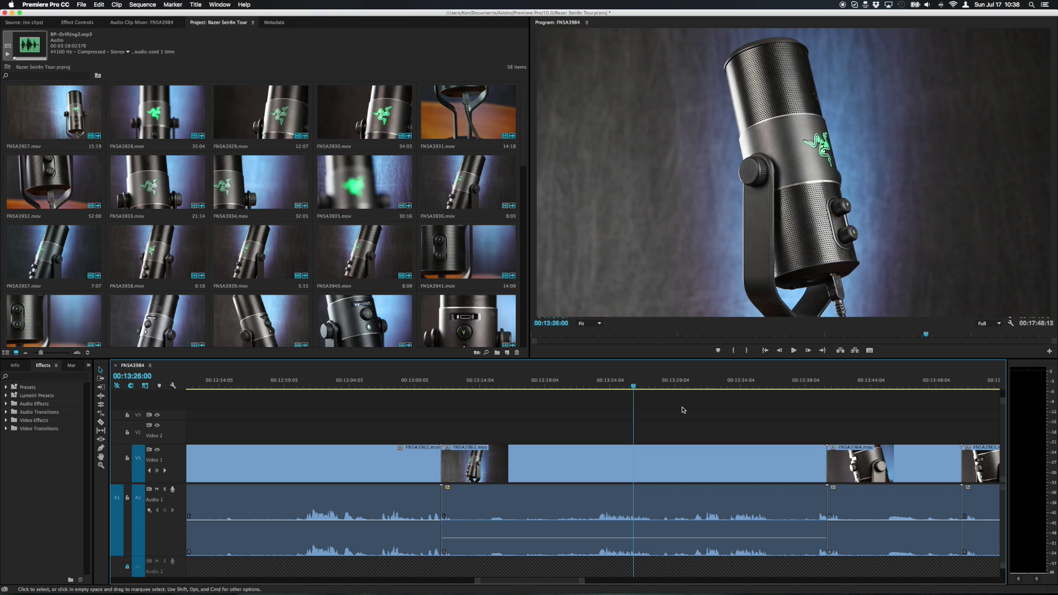
# Zoom the timeline, then press backslash to show the whole FNSA3984 sequence.
pyautogui.scroll(-5, 654, 324)
pyautogui.scroll(-5, 682, 410)
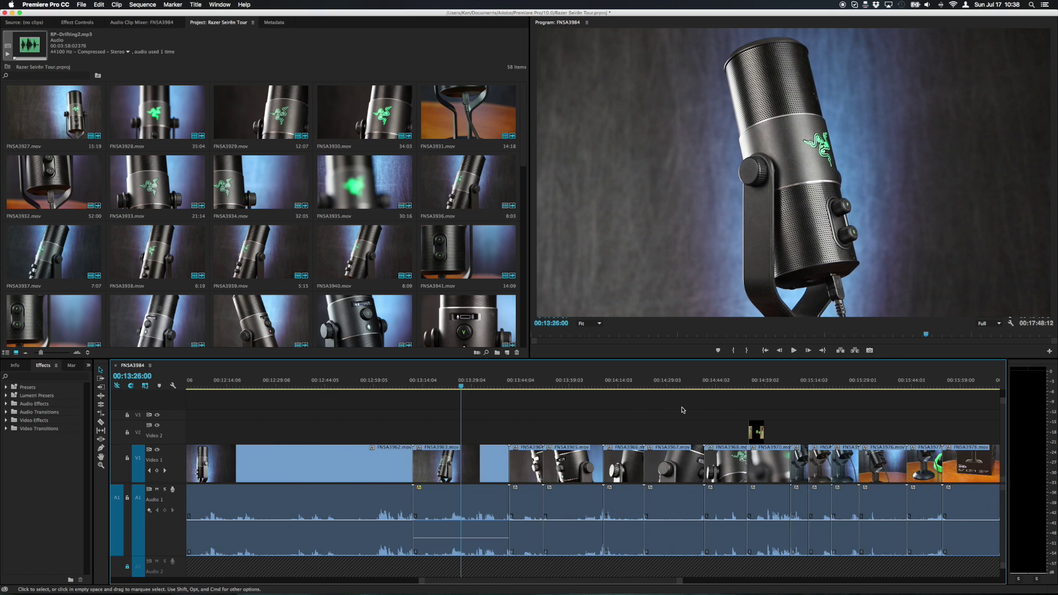
pyautogui.scroll(4, 683, 410)
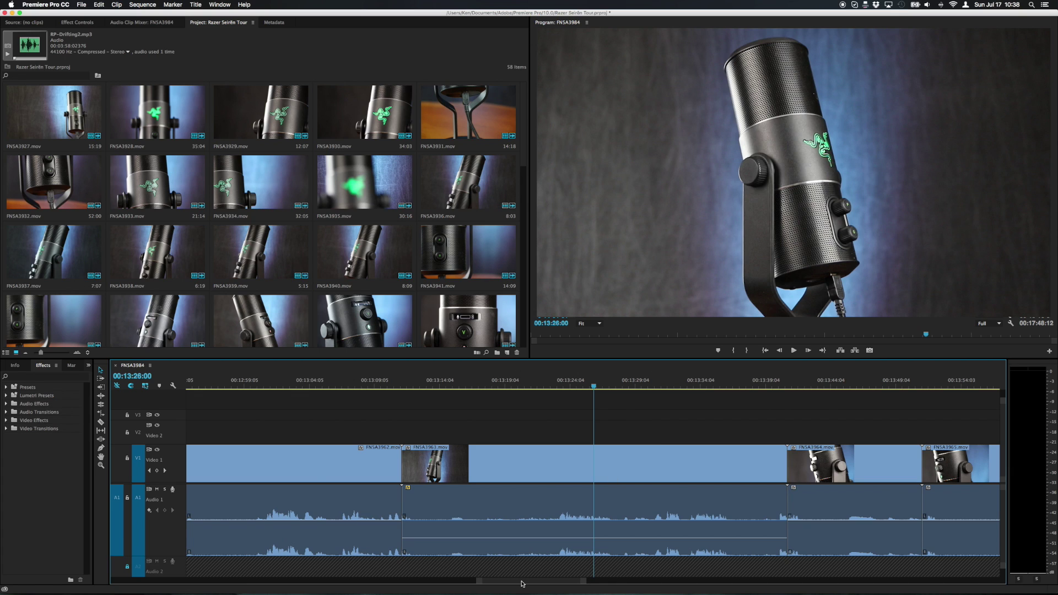
pyautogui.press('\\')
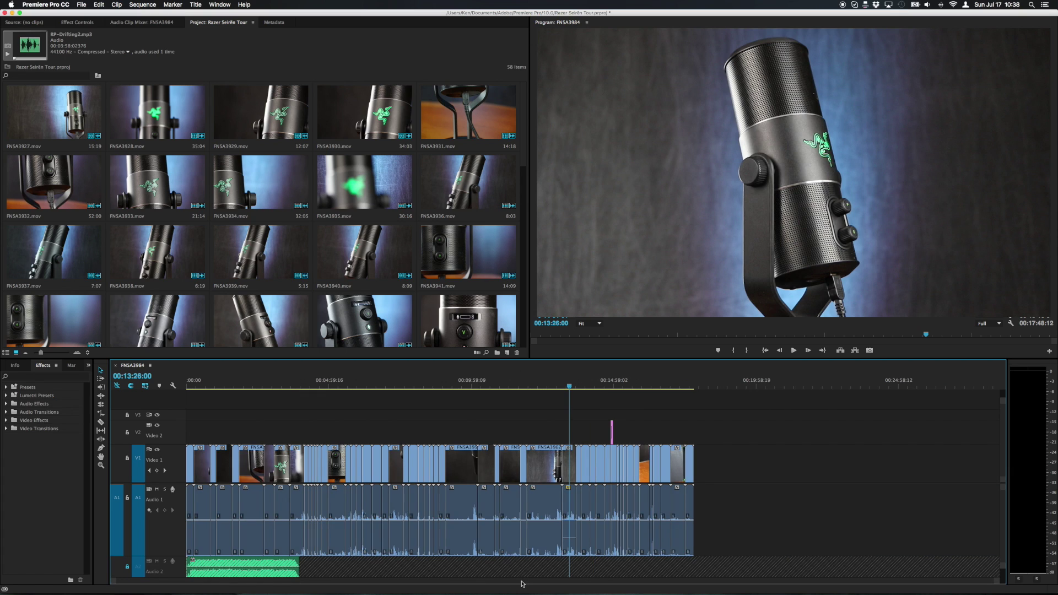